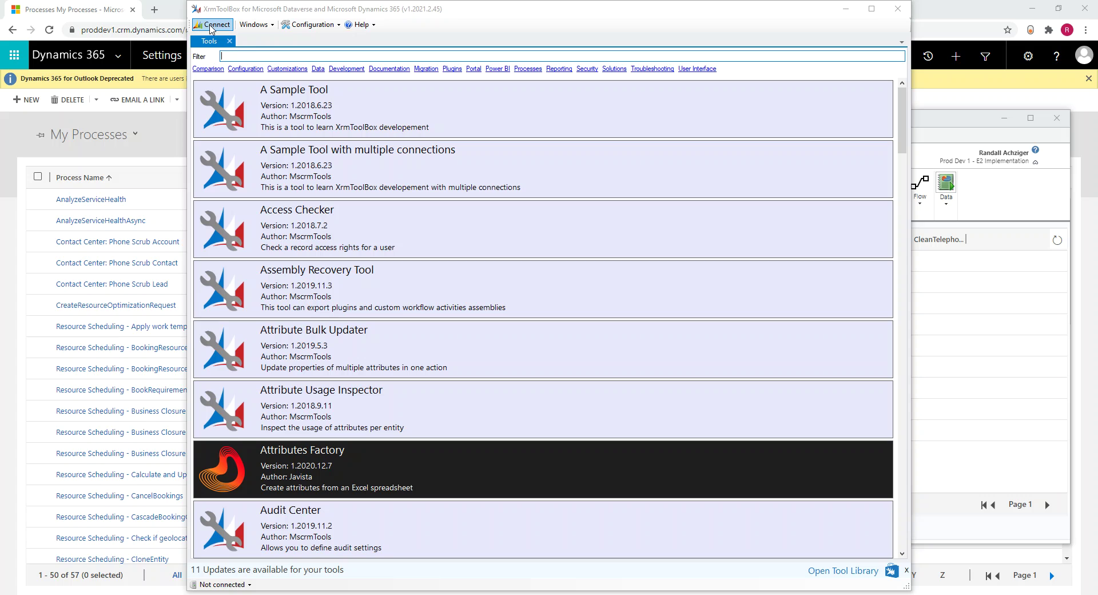
Step: Start a new connection with the SDK Login Control method, keep the default configuration, and open its login form
left_click(212, 25)
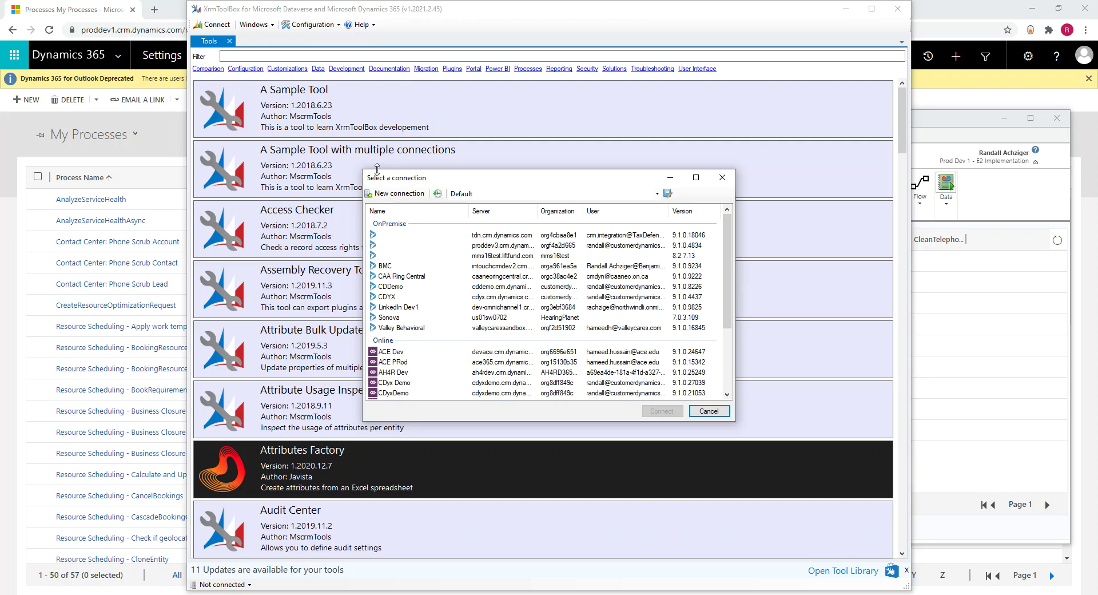
left_click(387, 194)
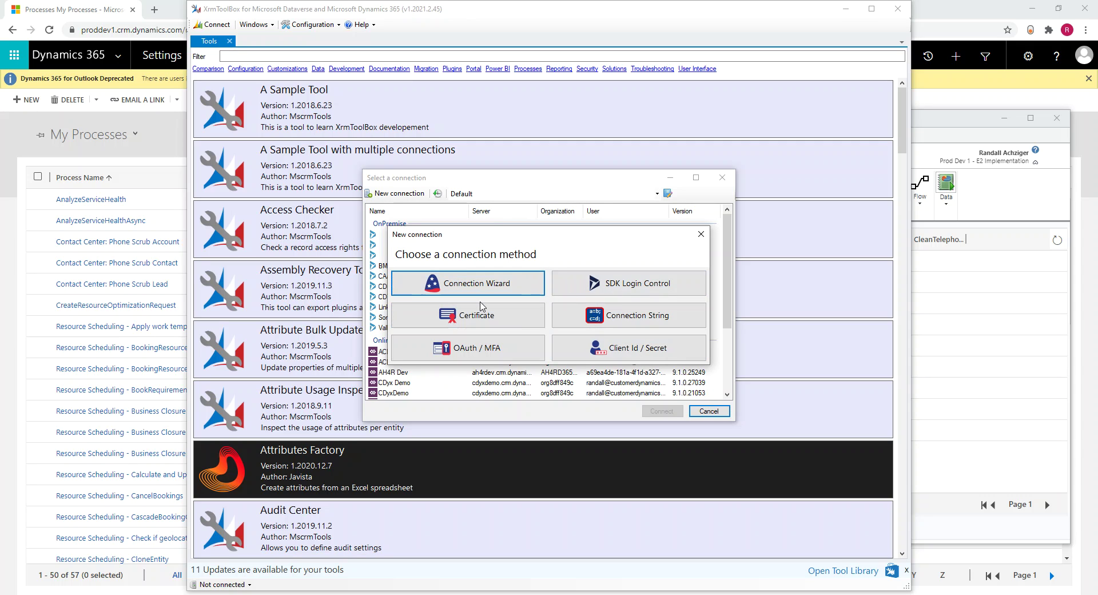
left_click(638, 290)
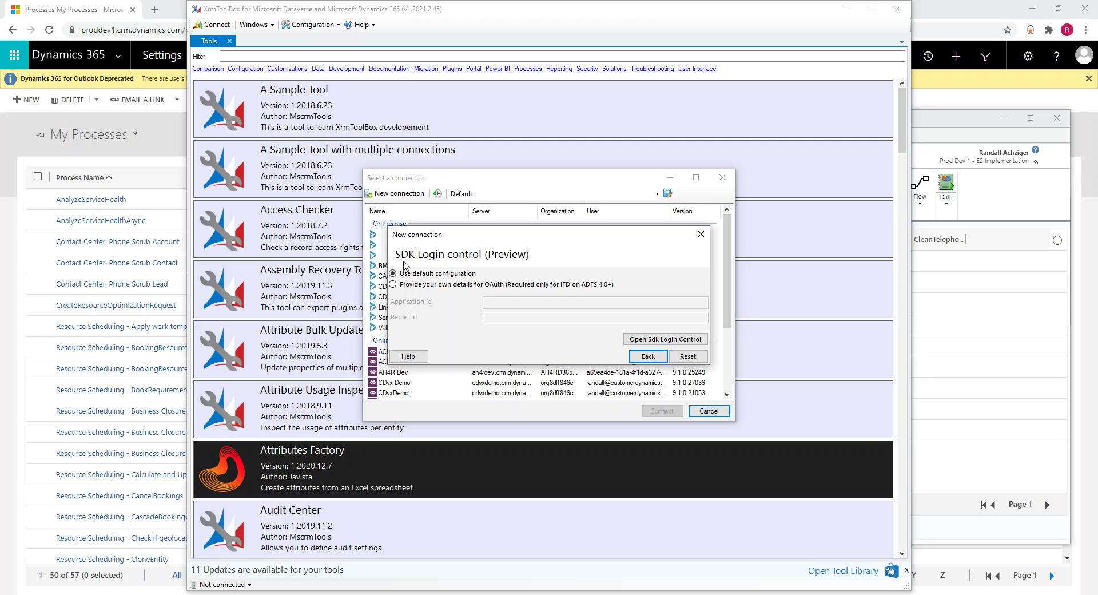
left_click(658, 341)
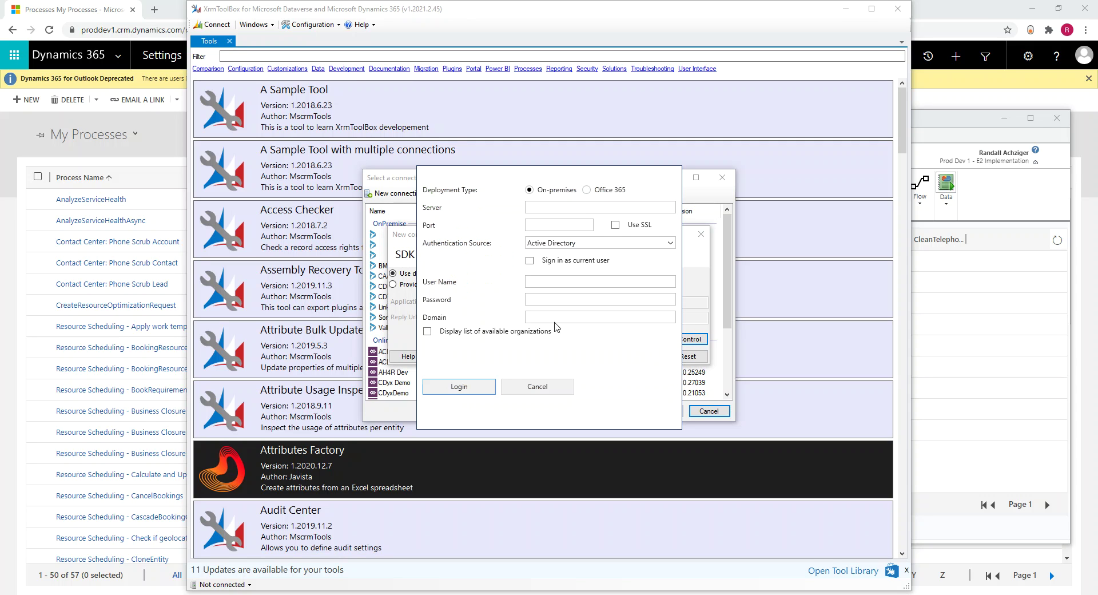
Step: Set the deployment type to Office 365, enable the available organizations list and advanced options, and choose North America as the online region
left_click(592, 194)
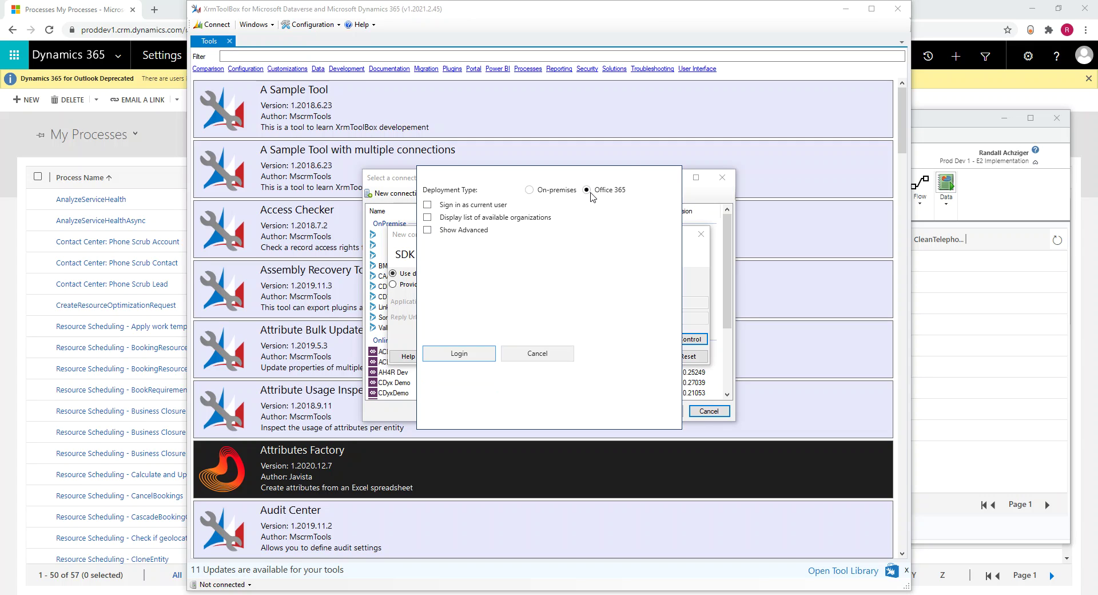
left_click(428, 222)
left_click(427, 230)
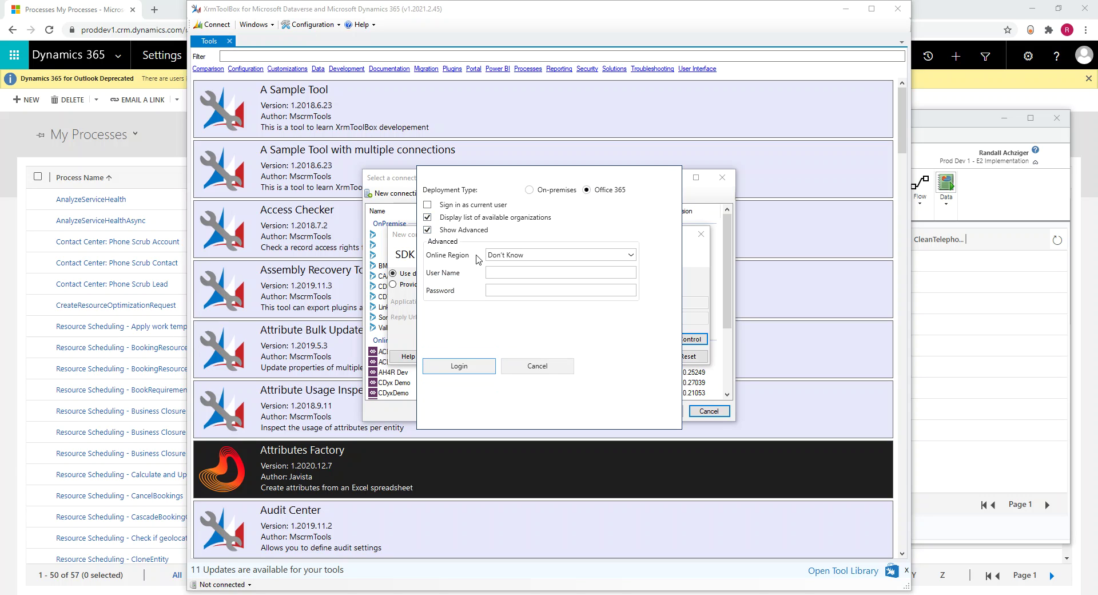
left_click(628, 257)
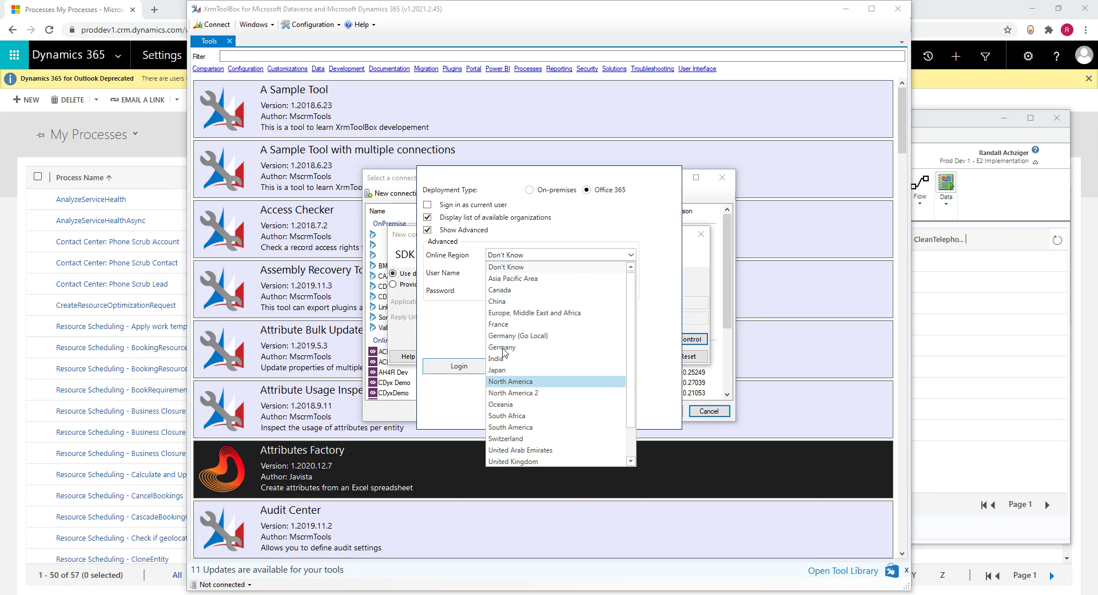
scroll(518, 446, "down", 1)
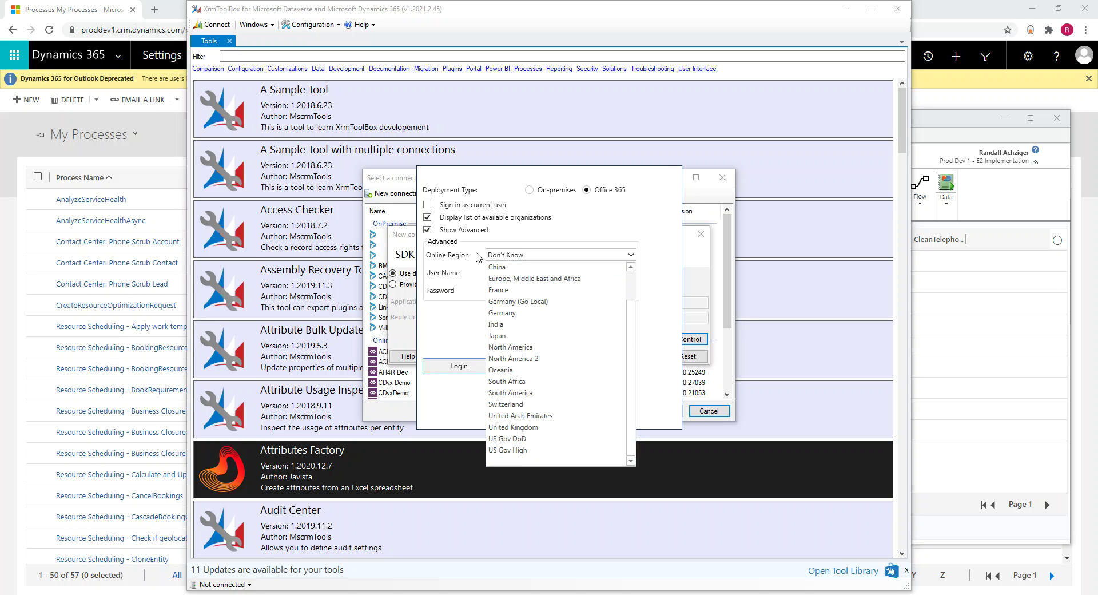
left_click(504, 347)
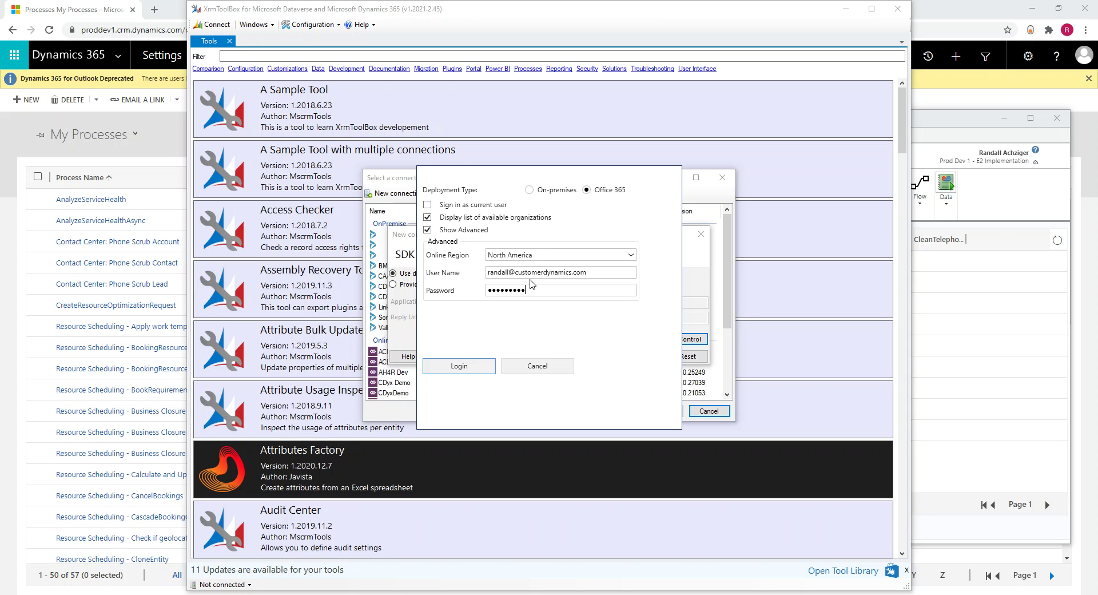
Step: Submit the login with the account's user name and password, choose the account, and sign in to Microsoft with the account password
left_click(461, 367)
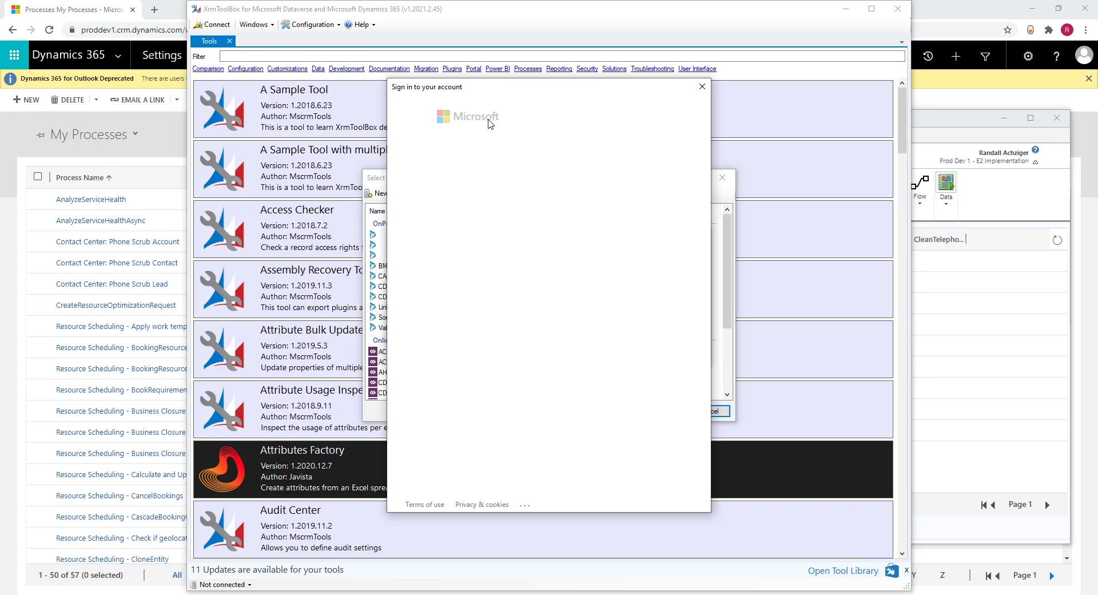
left_click(529, 181)
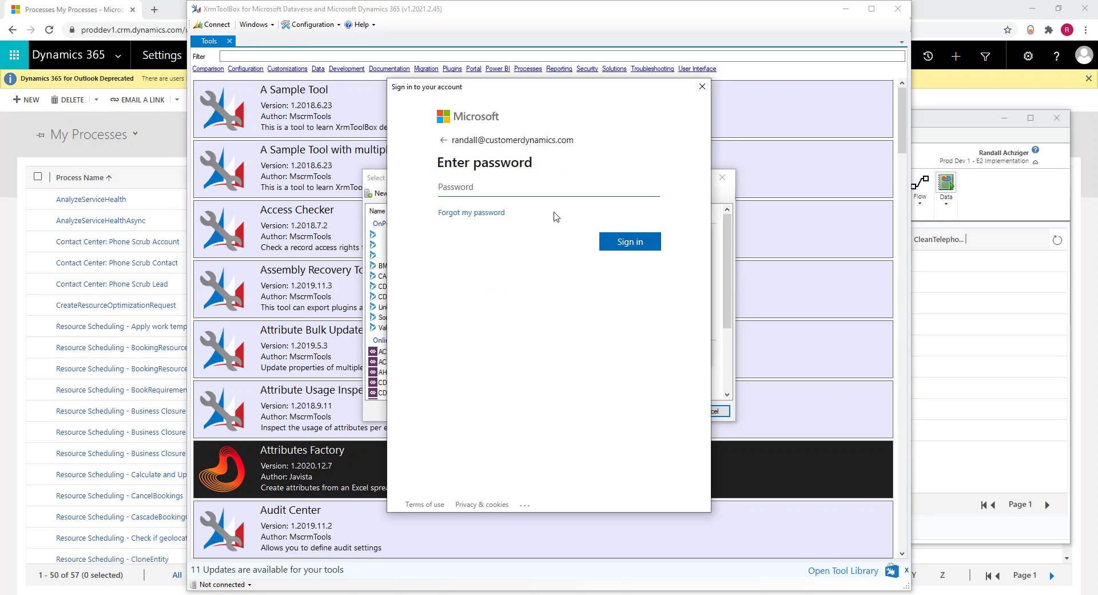
type("•••••••••")
key("Return")
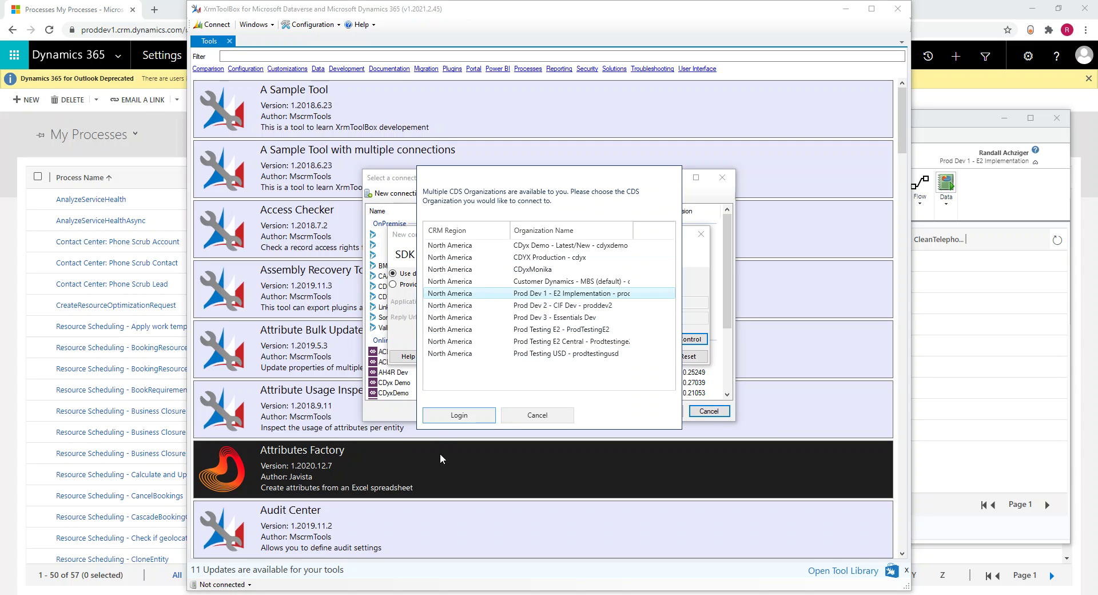
Step: Log in to the Prod Dev 1 - E2 Implementation organization and save the connection as "Dev Use This One!!!!"
left_click(459, 417)
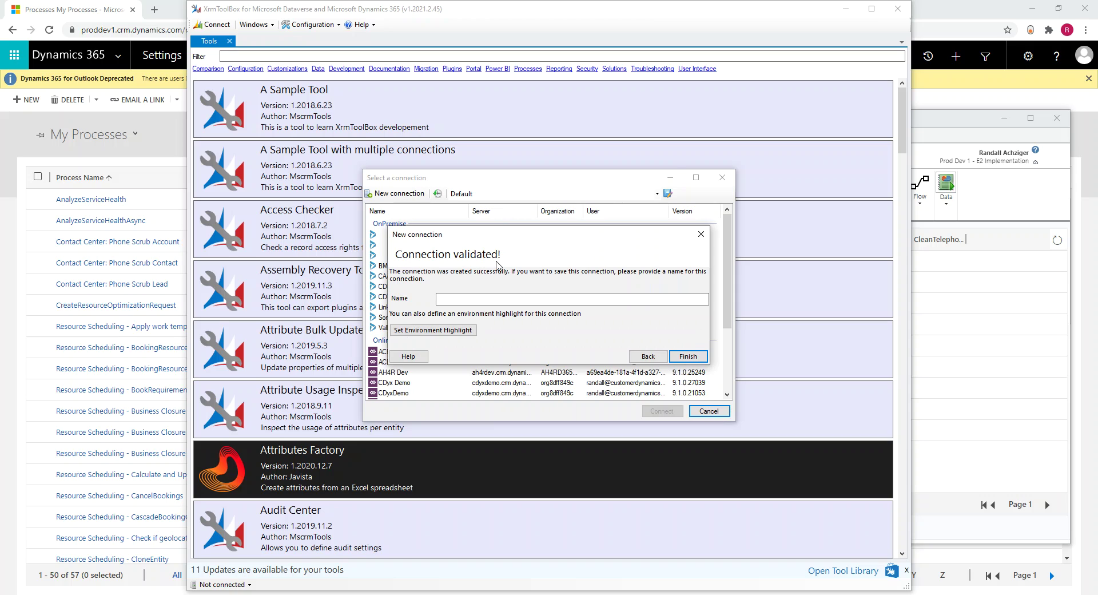
left_click(462, 298)
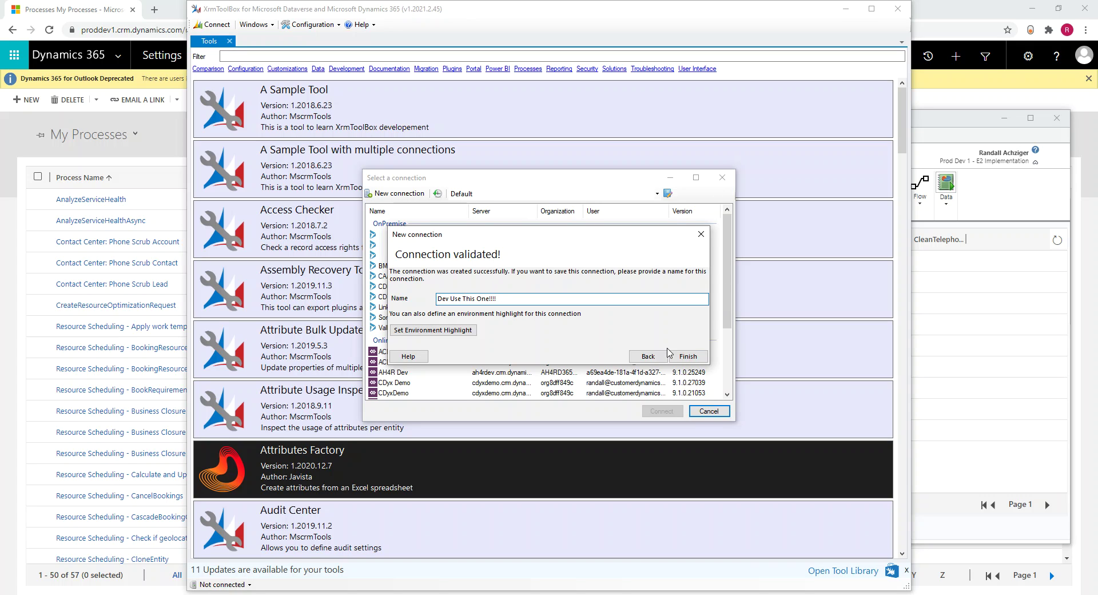
left_click(688, 356)
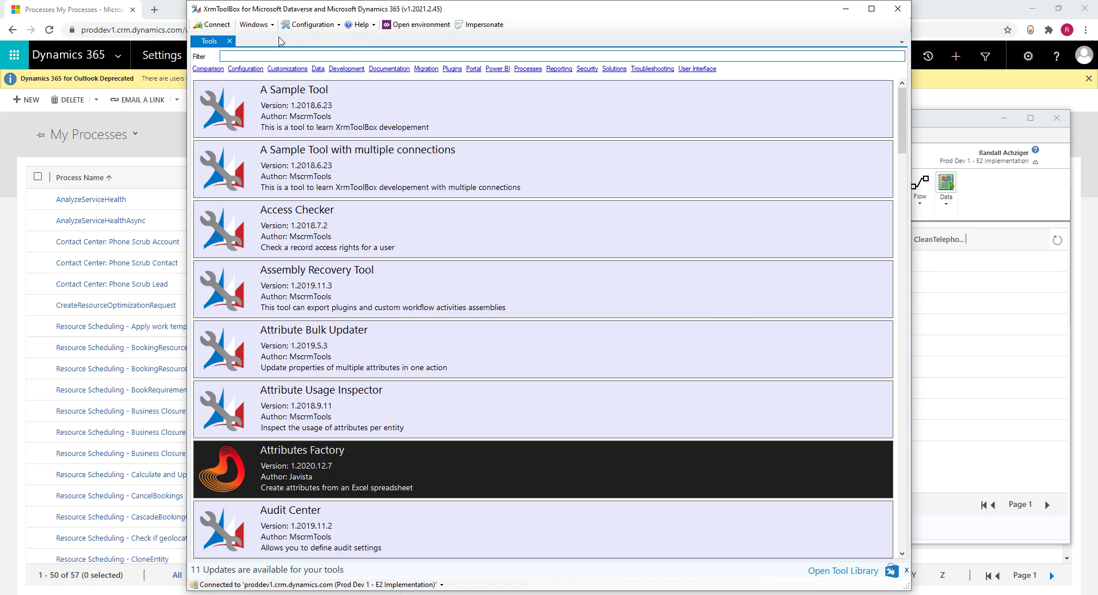
Step: Browse the list of installed tools, including Bulk Workflow Execution and FetchXML Builder
scroll(296, 429, "down", 5)
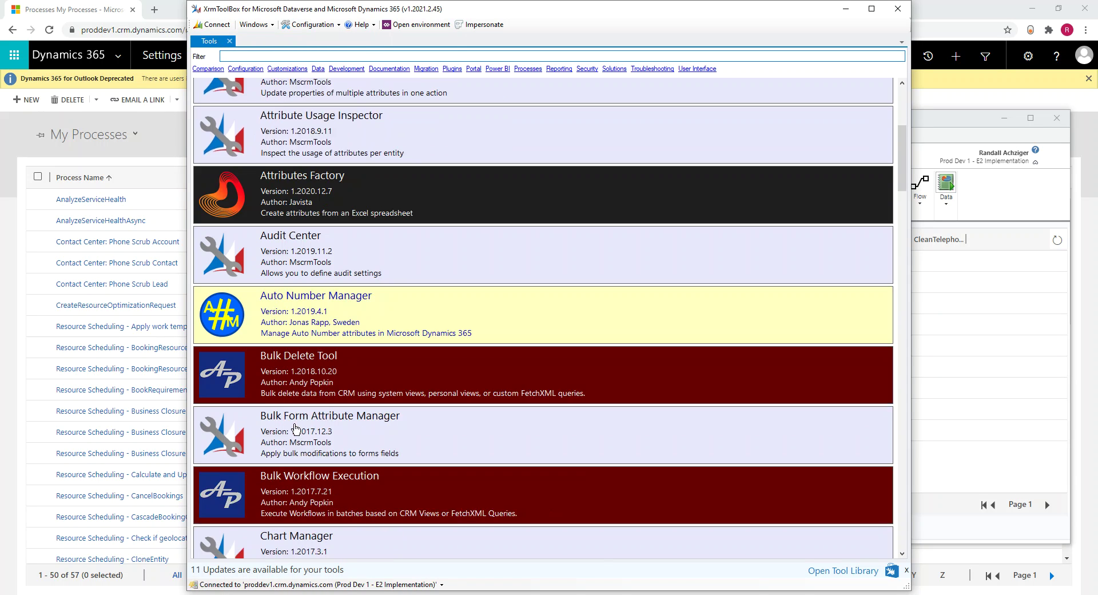
scroll(296, 429, "down", 20)
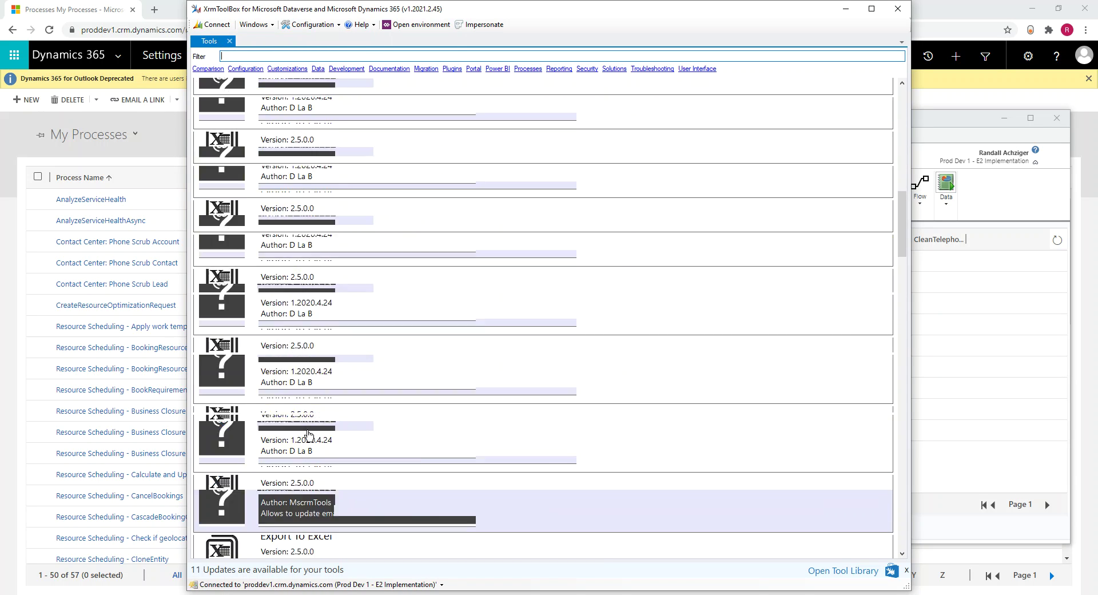
scroll(309, 434, "up", 20)
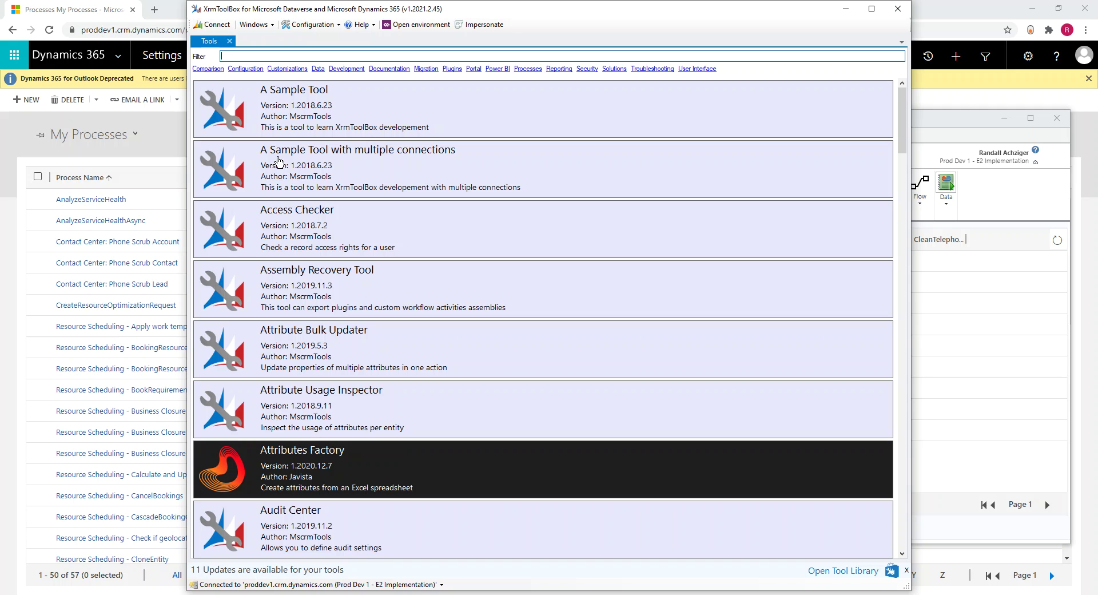
scroll(309, 257, "down", 2)
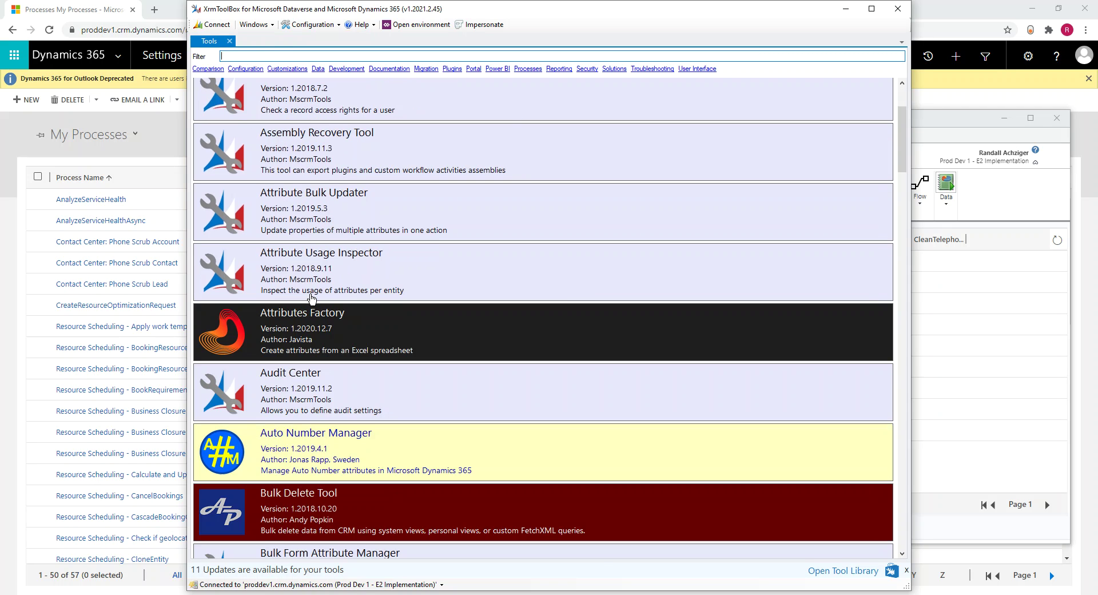
scroll(311, 298, "down", 5)
scroll(317, 298, "down", 6)
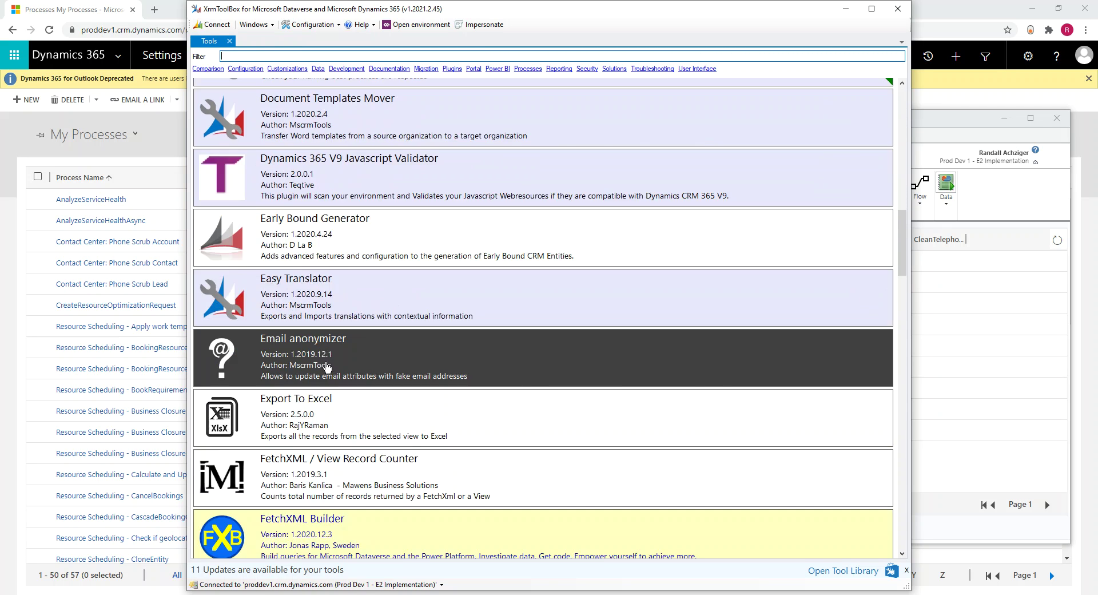
scroll(327, 366, "down", 2)
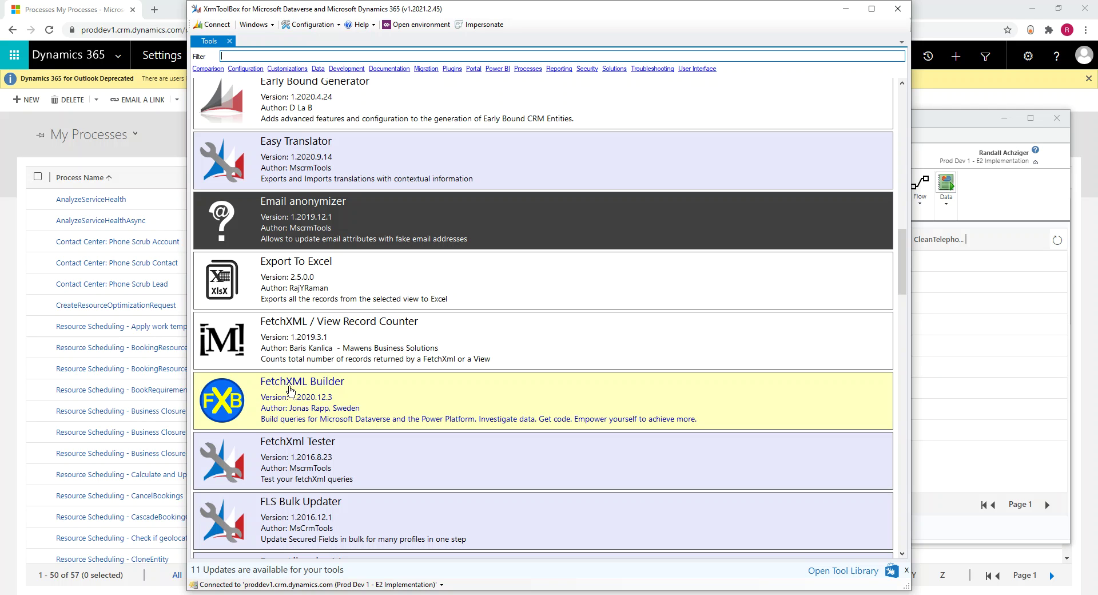
scroll(390, 407, "up", 1)
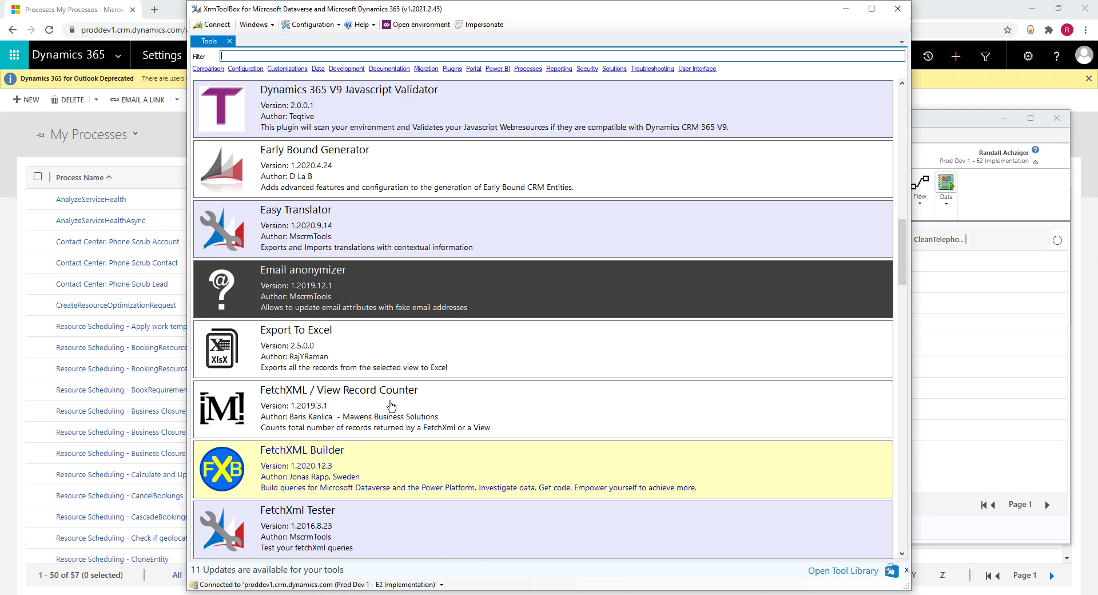
scroll(391, 406, "up", 20)
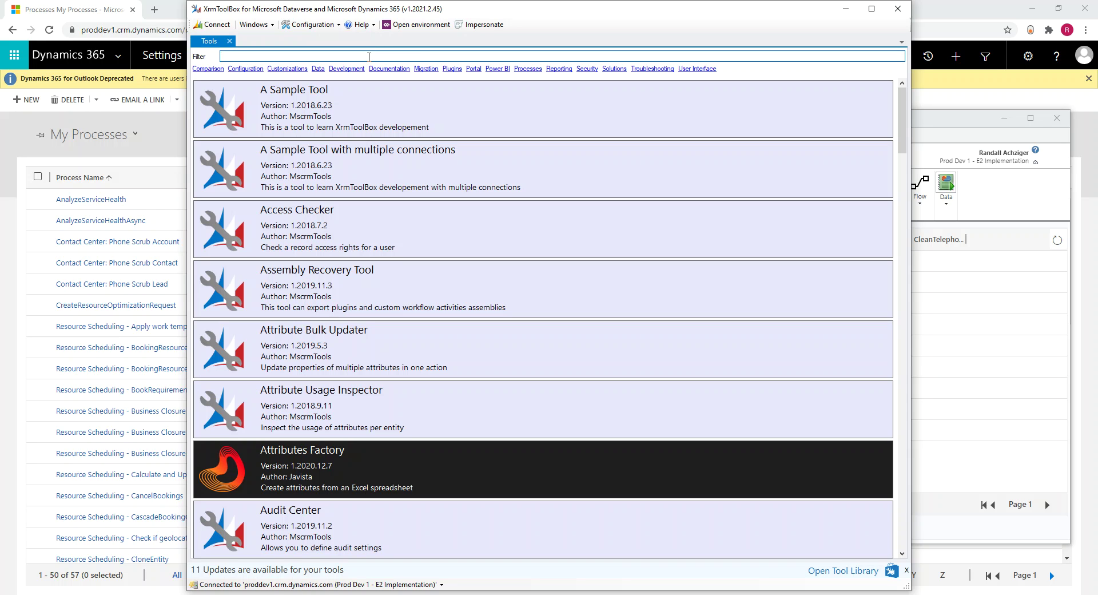
Step: Filter the installed tools by "bu" and open Bulk Workflow Execution
type("bu")
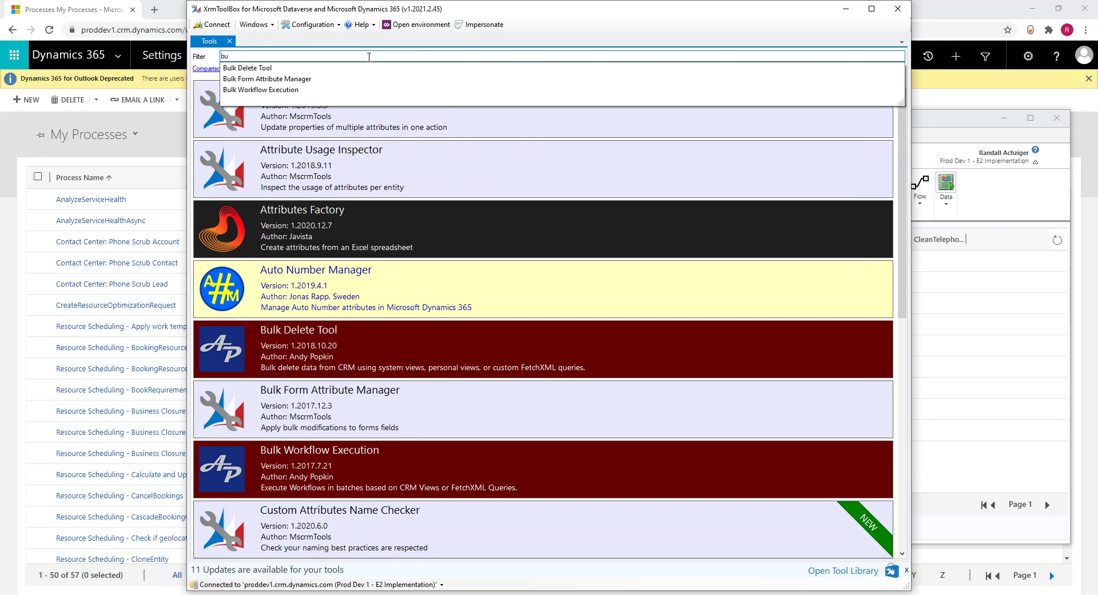
left_click(288, 91)
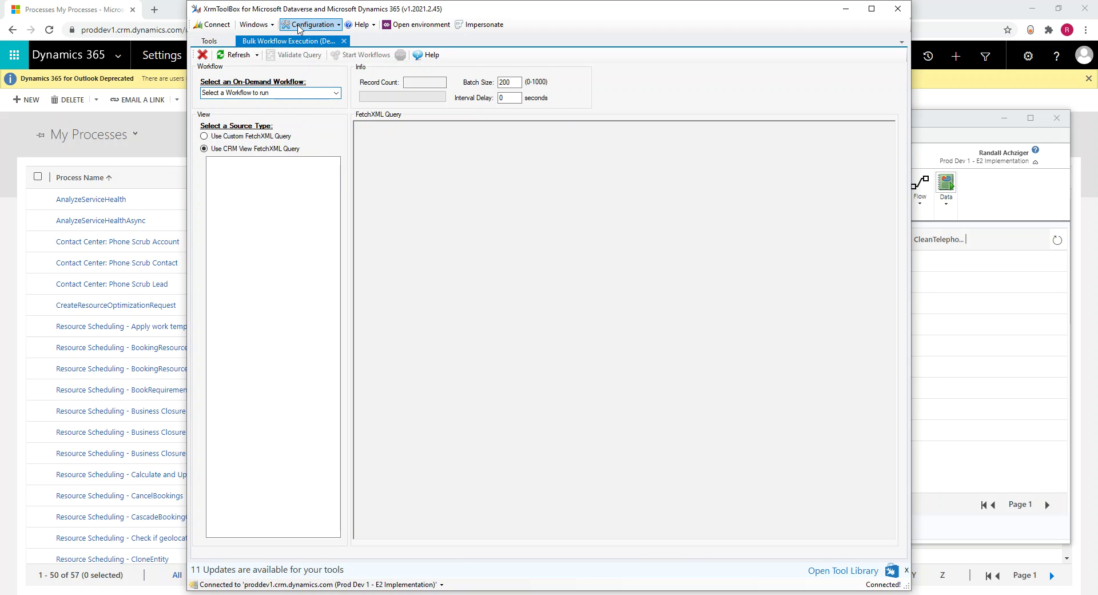
left_click(266, 26)
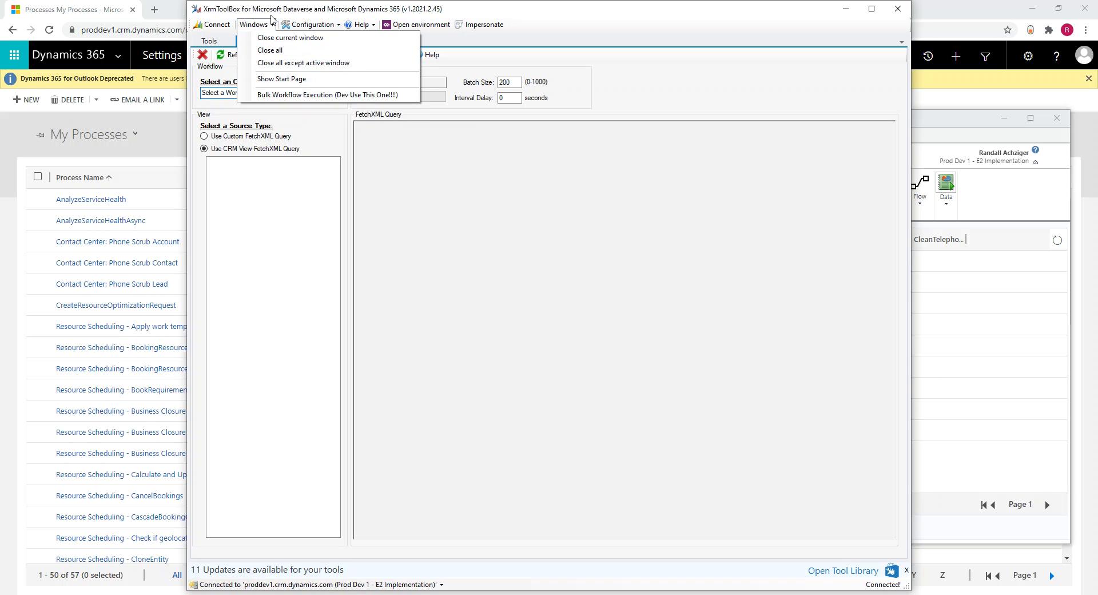
left_click(240, 22)
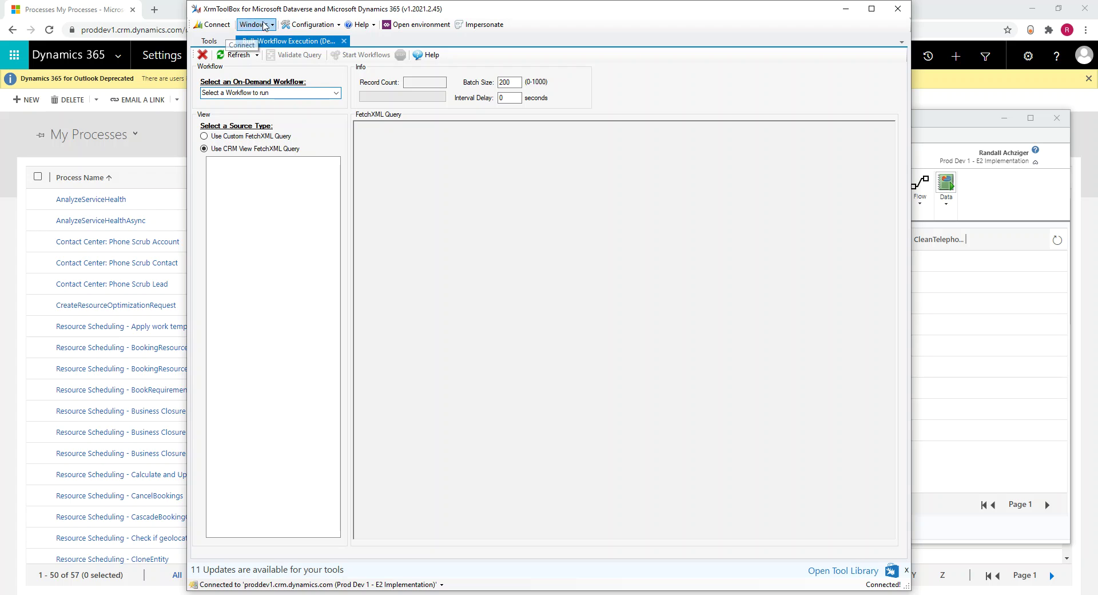
left_click(369, 27)
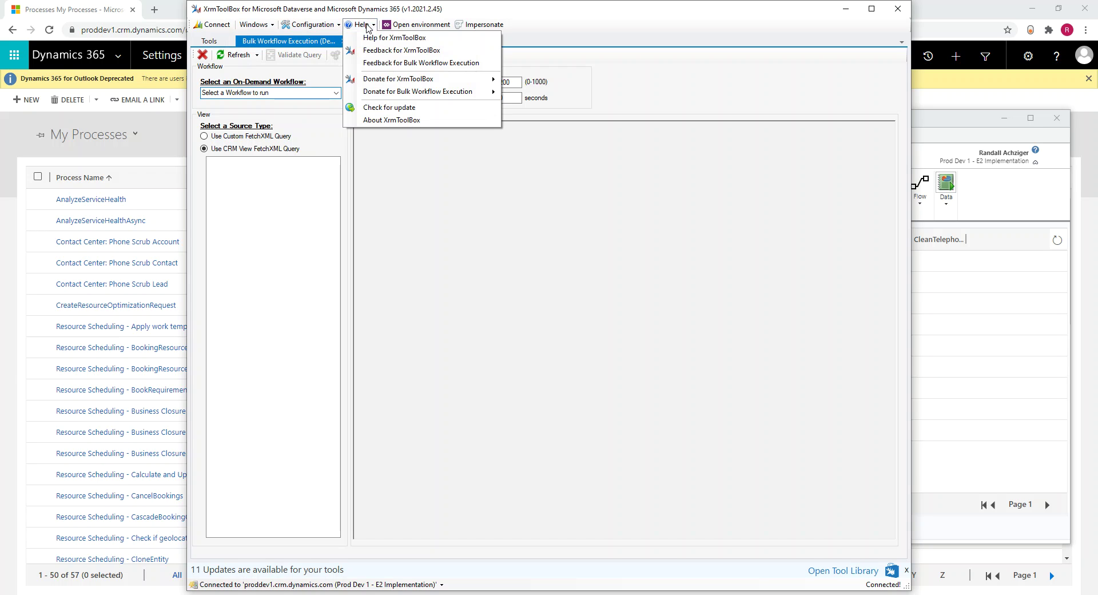
left_click(362, 24)
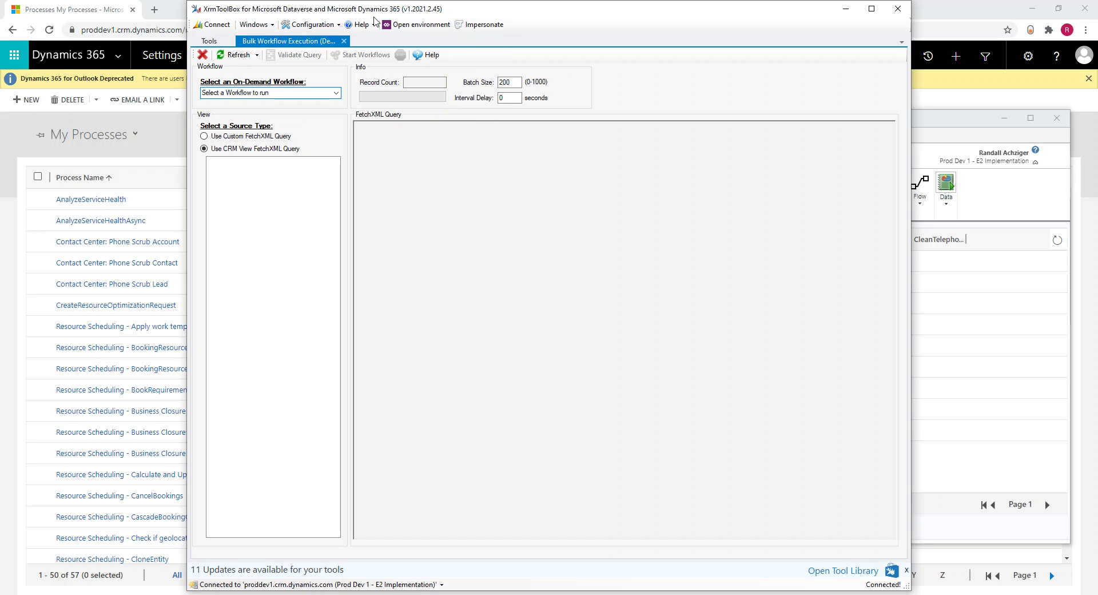
Step: Open the Tool Library and look through the full list of available tools
left_click(327, 26)
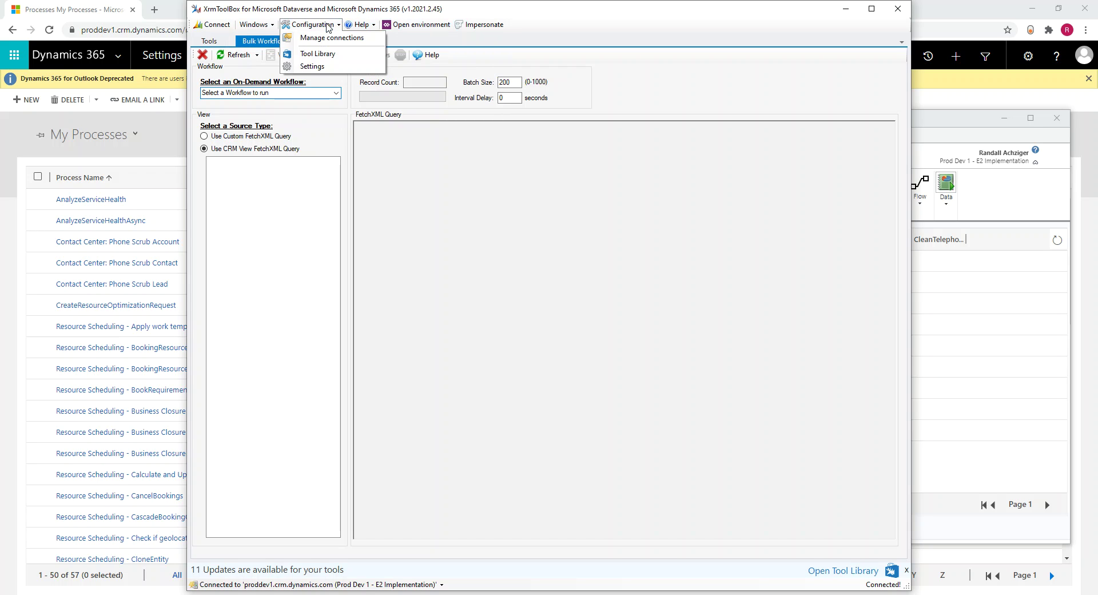
left_click(317, 53)
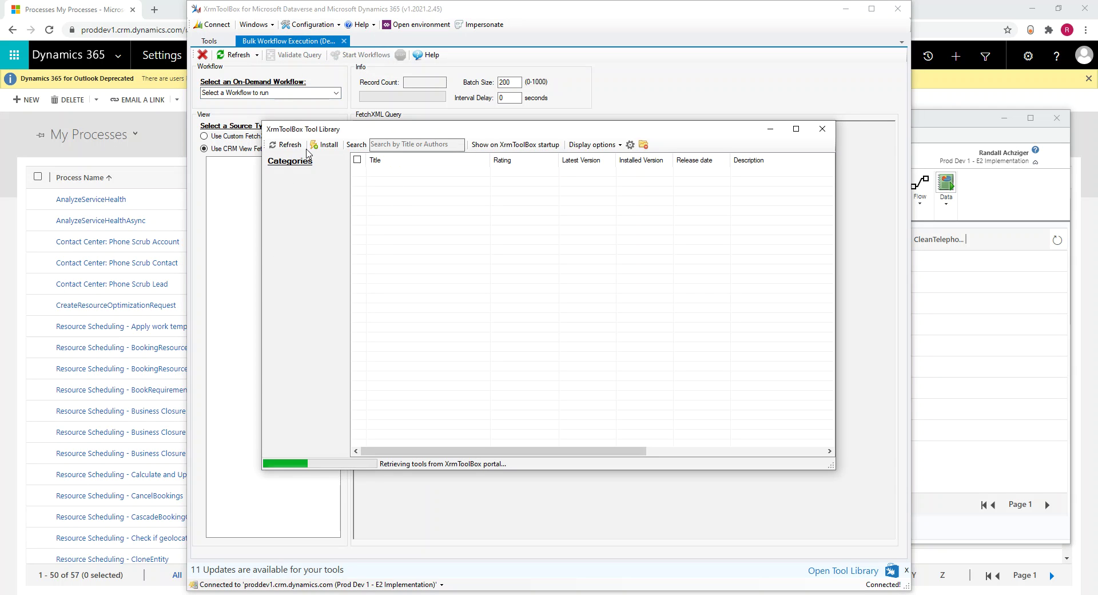
scroll(429, 202, "down", 5)
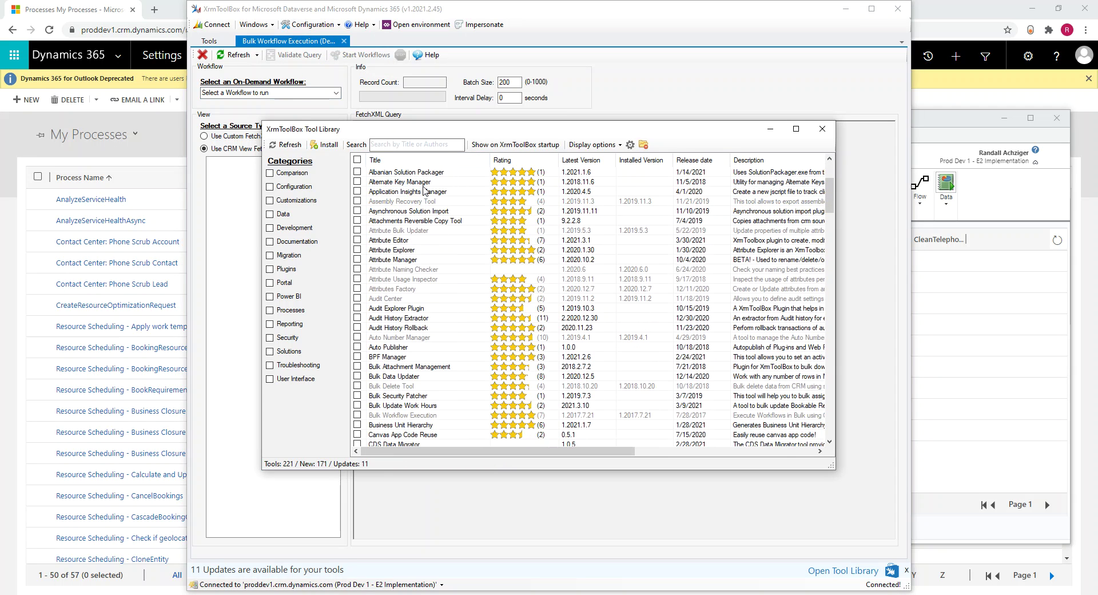
scroll(429, 202, "down", 20)
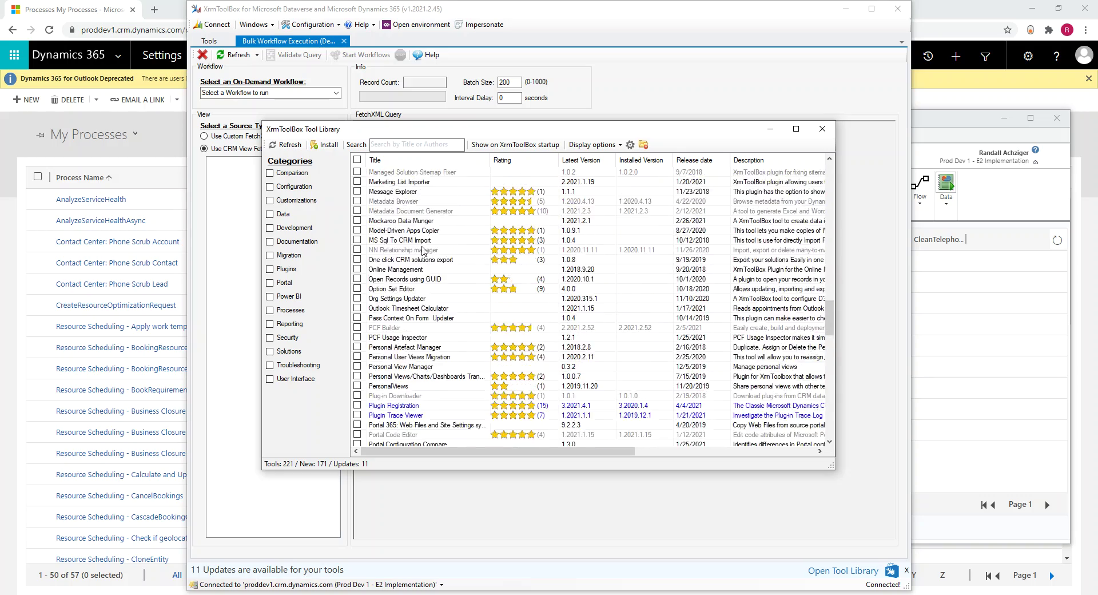
scroll(422, 257, "down", 3)
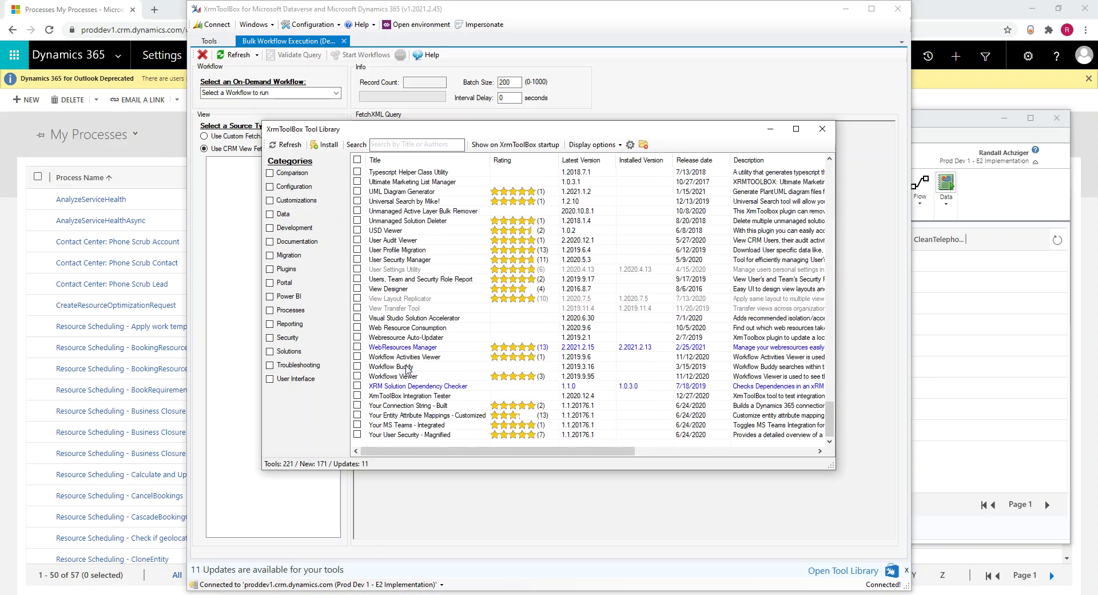
scroll(406, 343, "up", 4)
scroll(404, 337, "up", 20)
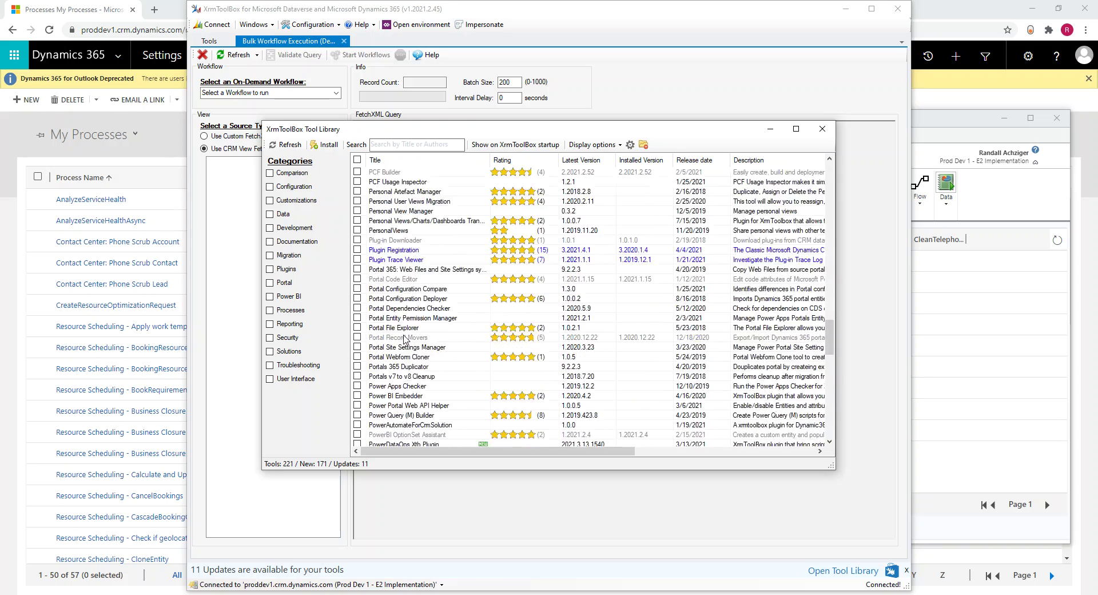
Step: Search the Tool Library for "bulk", mark Bulk Workflow Execution in the list, and close the library
left_click(392, 141)
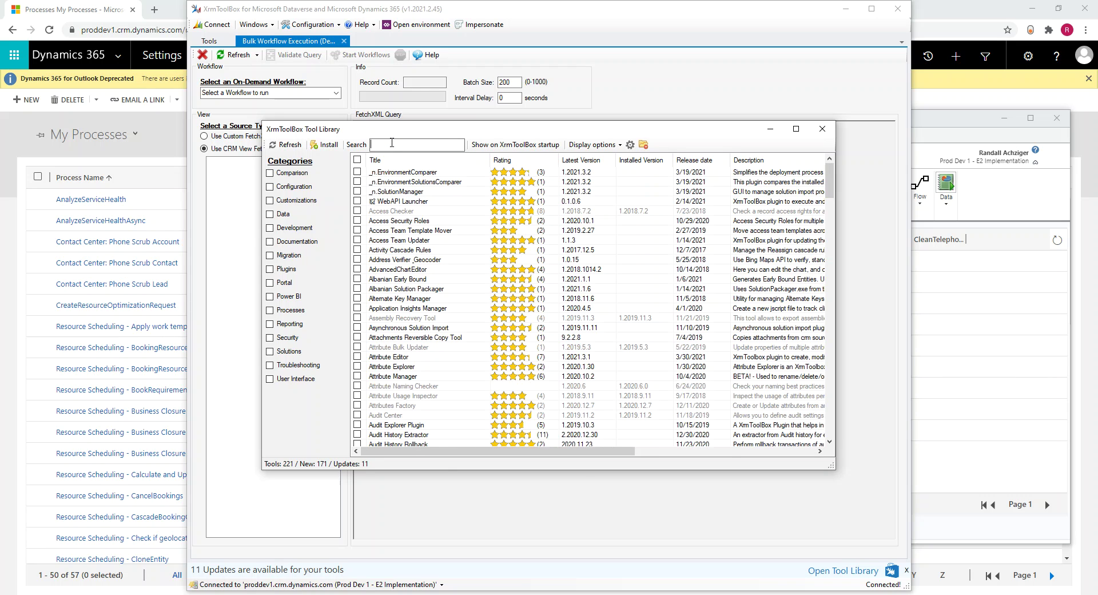
type("bulk")
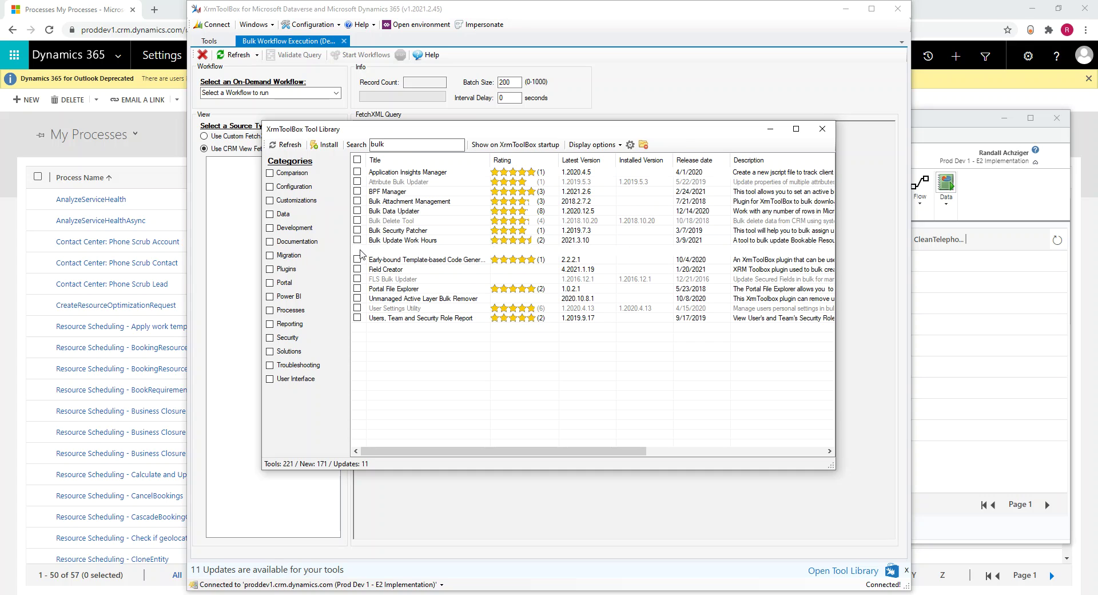
left_click(357, 250)
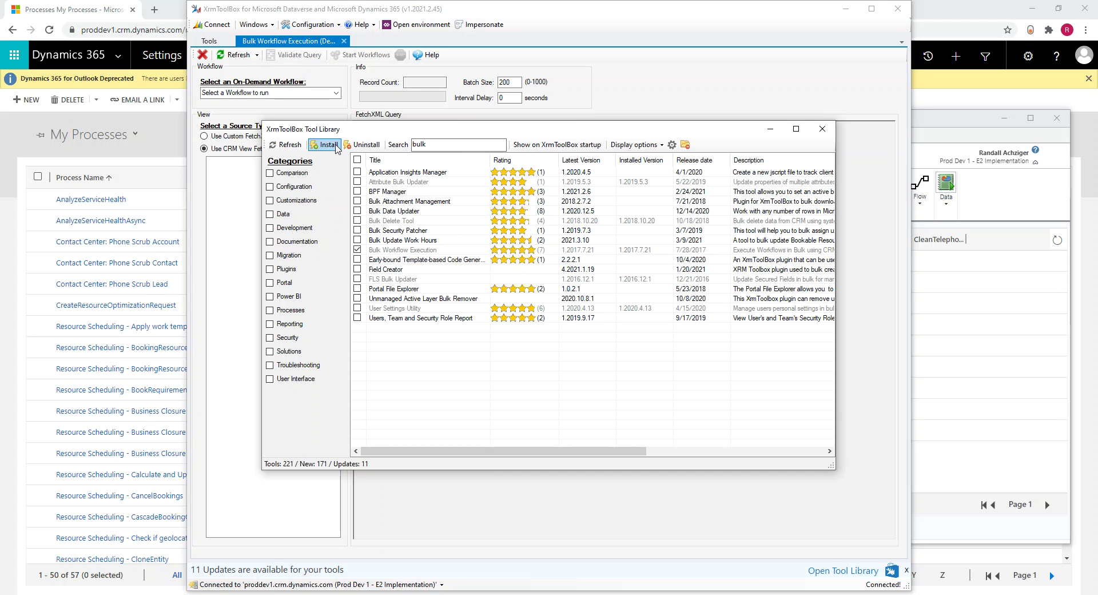
left_click(824, 129)
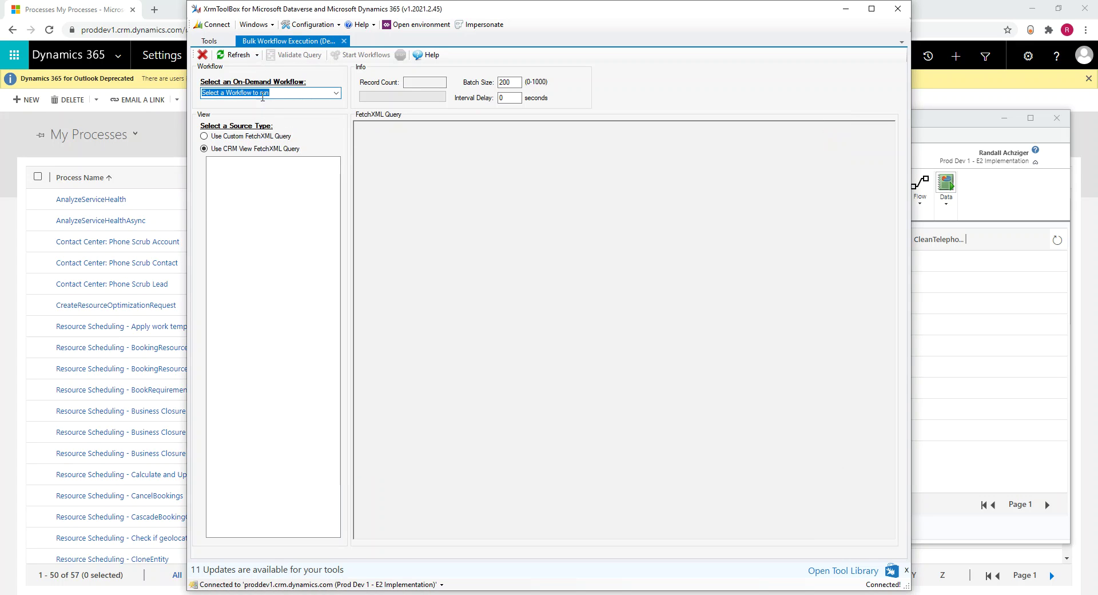
Step: Select the on-demand workflow "Contact Center: Phone Scrub Account" and use the "Phone Scrub Needed" CRM view as its source
left_click(337, 94)
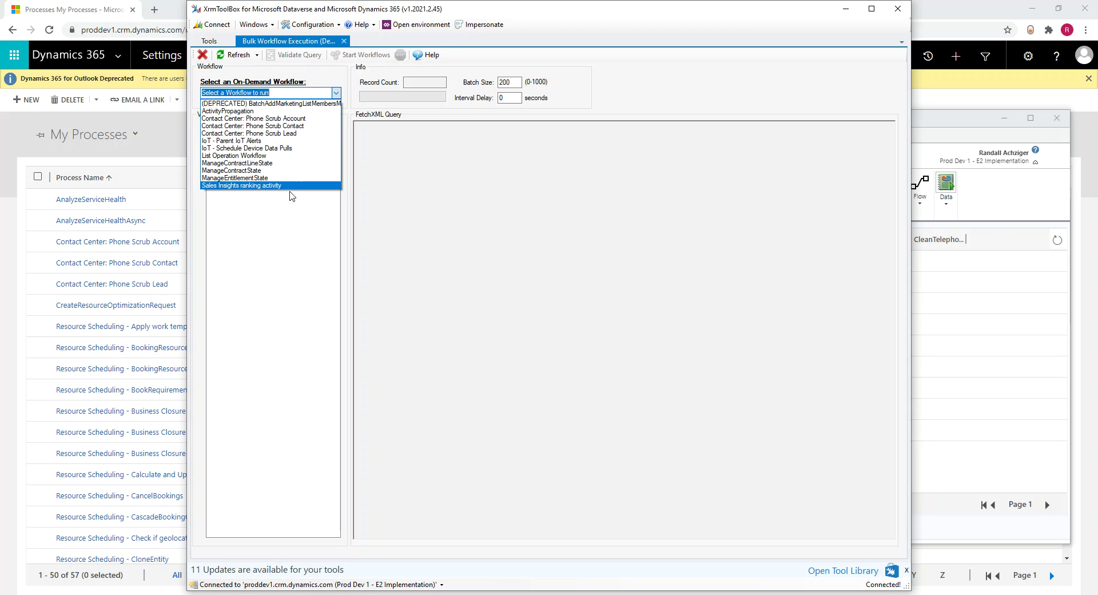
left_click(409, 183)
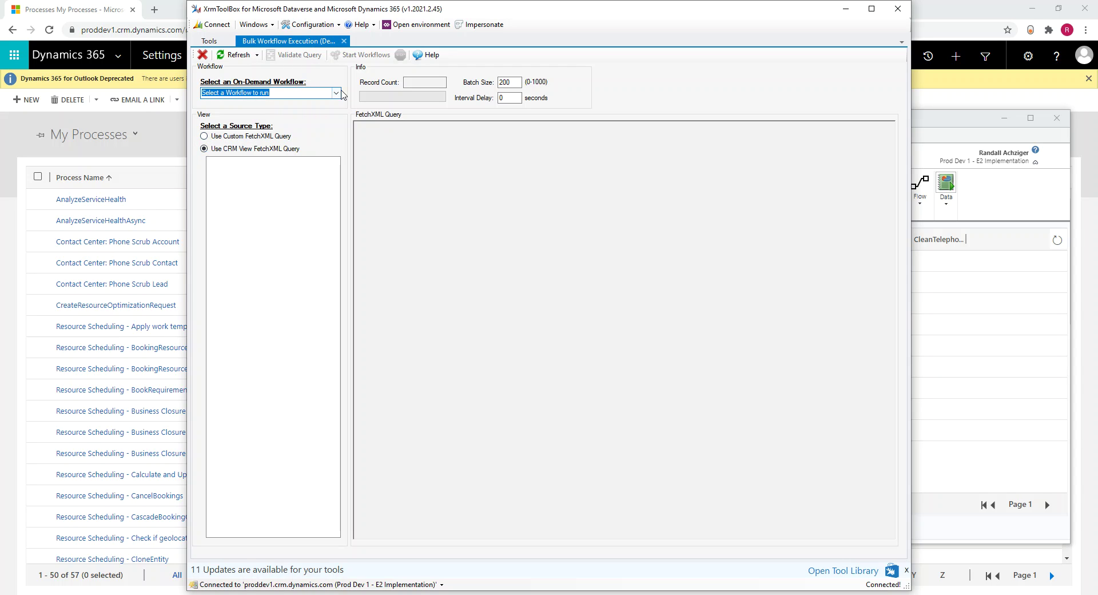
left_click(336, 93)
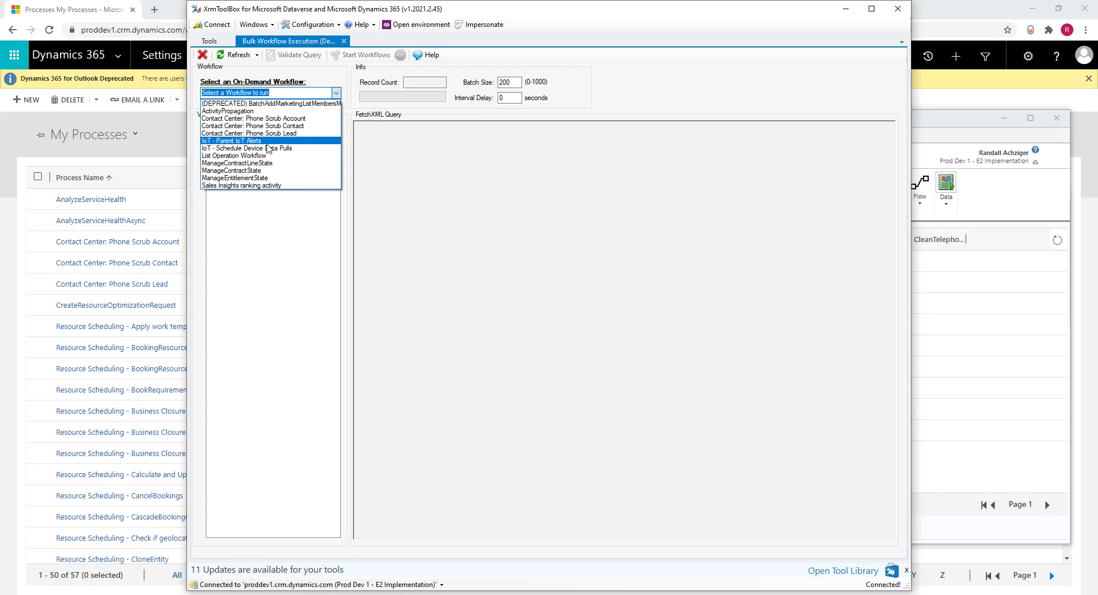
left_click(279, 118)
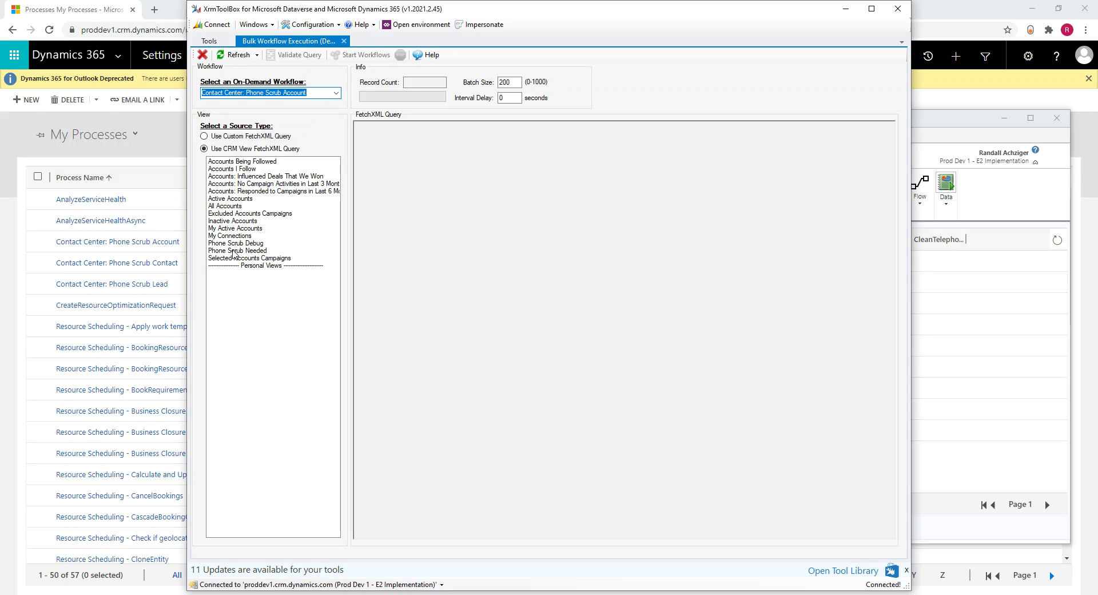
left_click(256, 250)
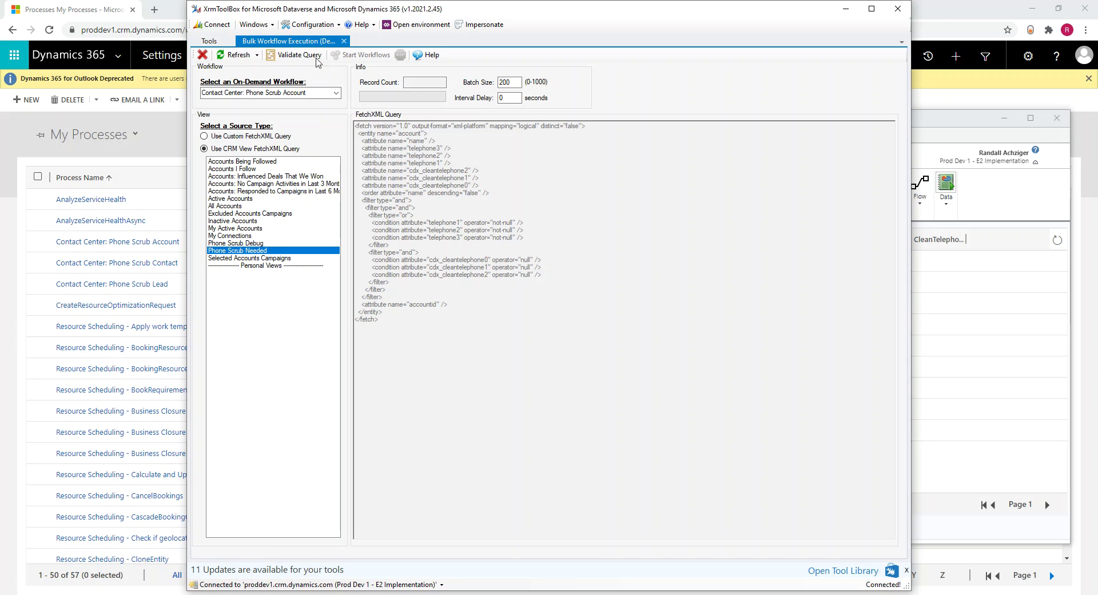
Step: Validate the view's FetchXML query and start the workflows for its records, dismissing the completion summary
left_click(282, 55)
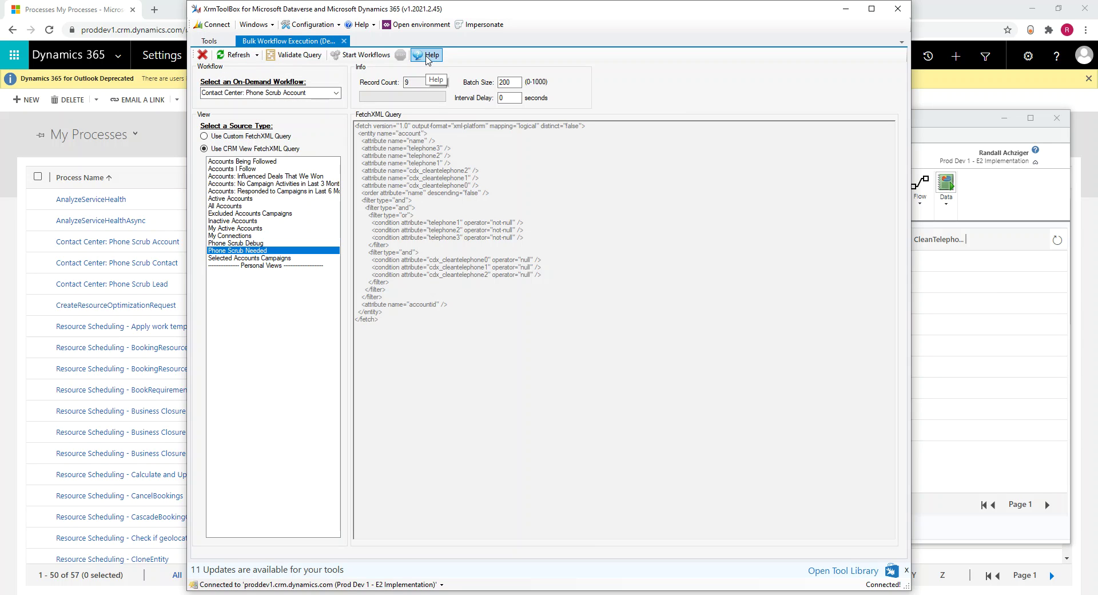
left_click_drag(518, 82, 496, 82)
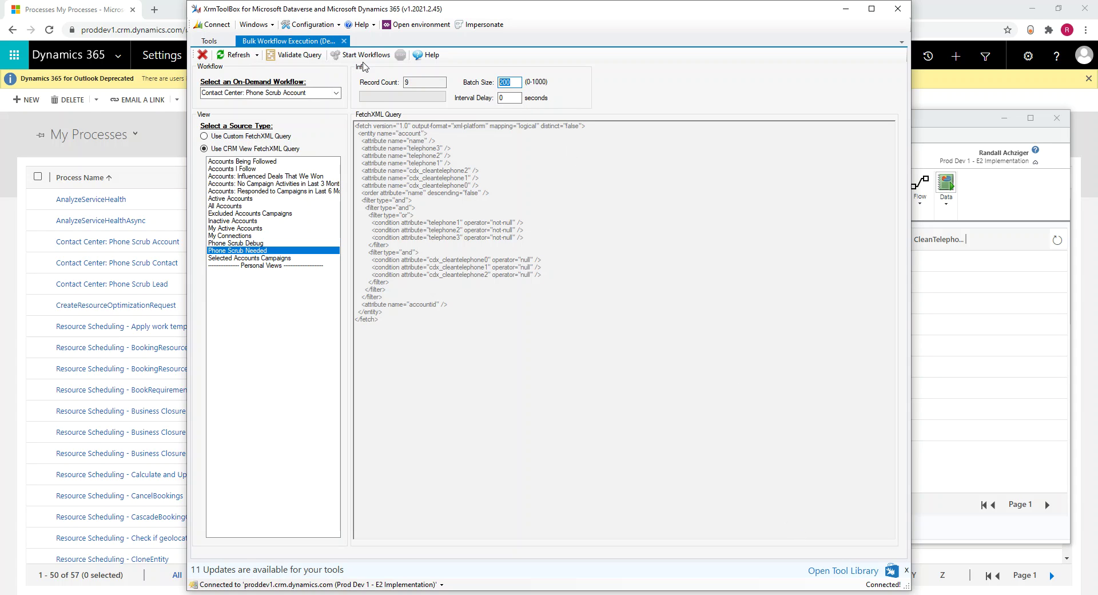
left_click(364, 55)
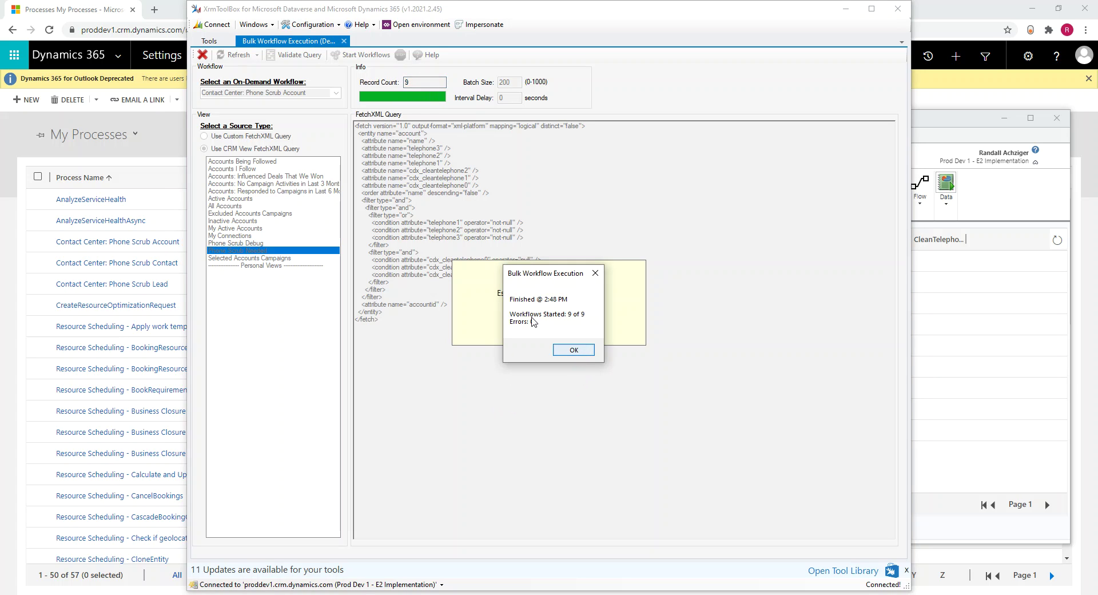
left_click(574, 349)
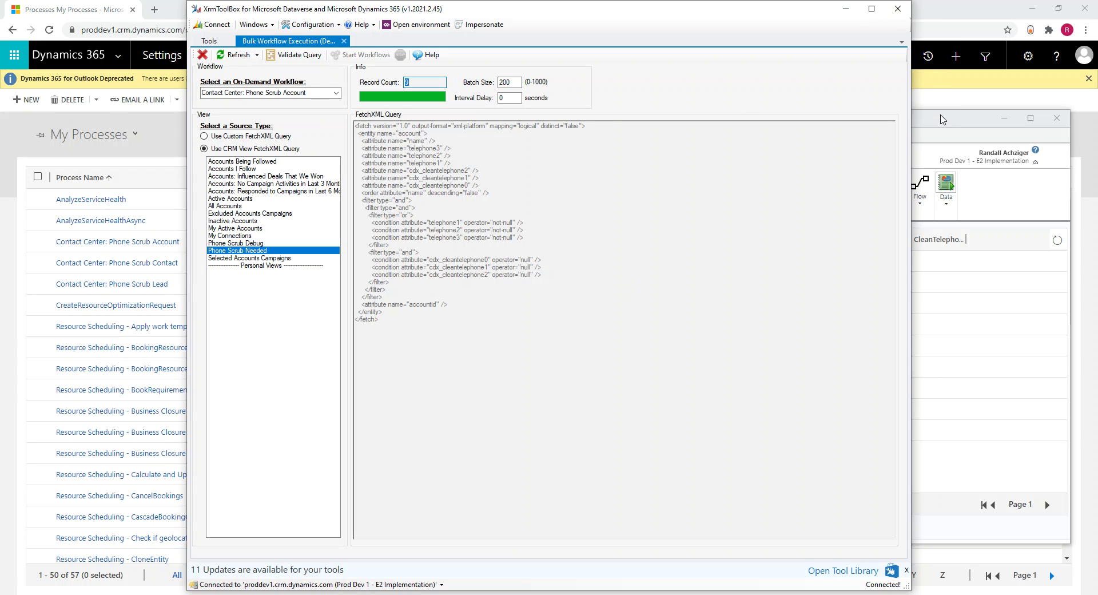
Step: Switch to Advanced Find in Chrome, refresh the account results, and run the "Phone Scrub Debug" saved view to check the cleaned phone numbers
left_click(941, 119)
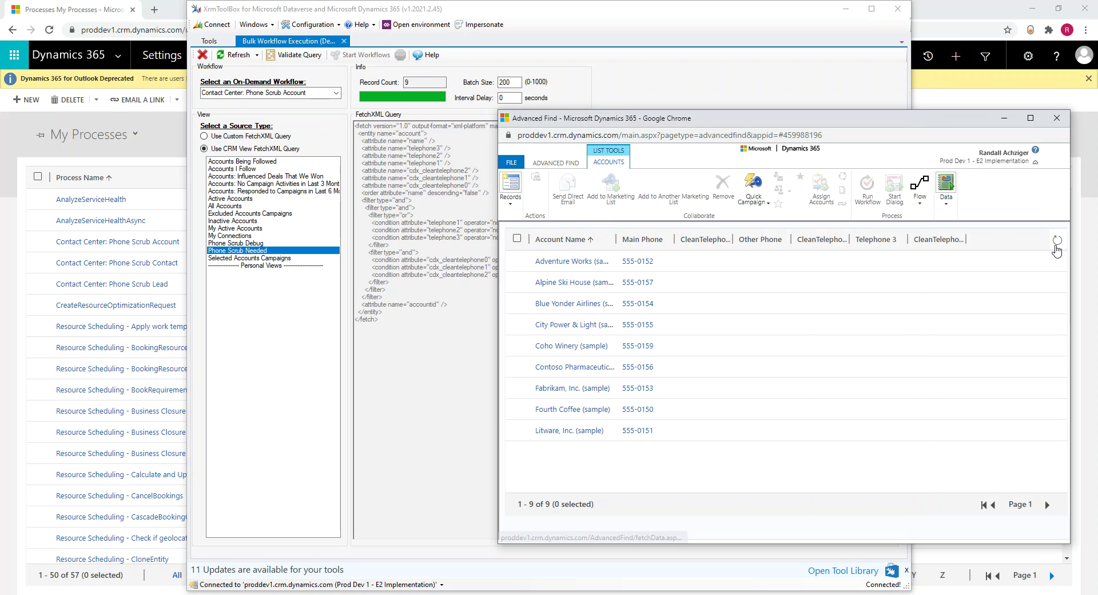
left_click(1056, 242)
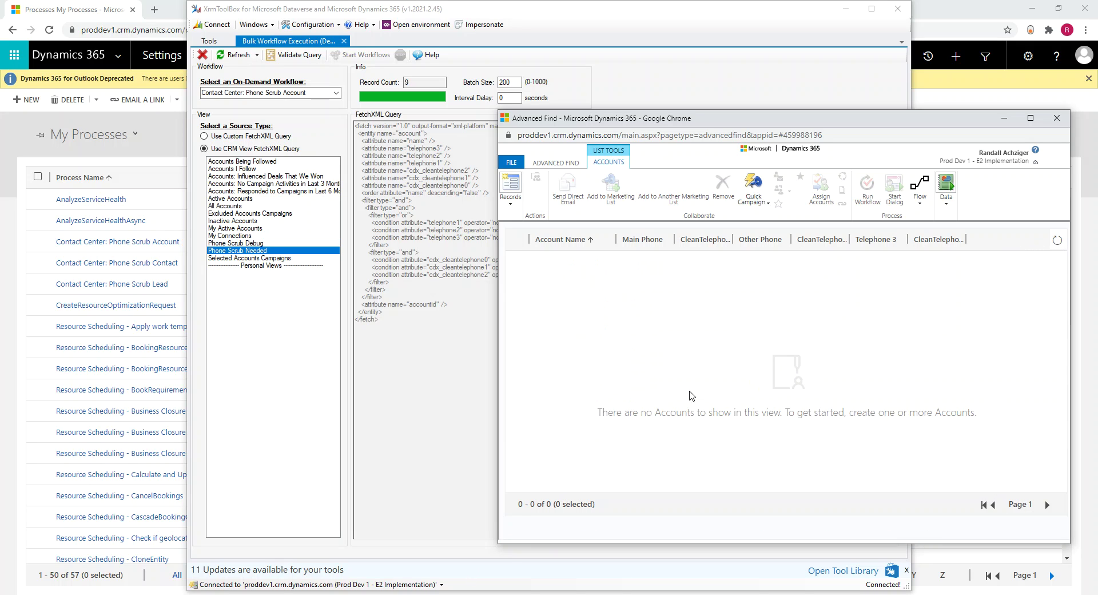
left_click(562, 165)
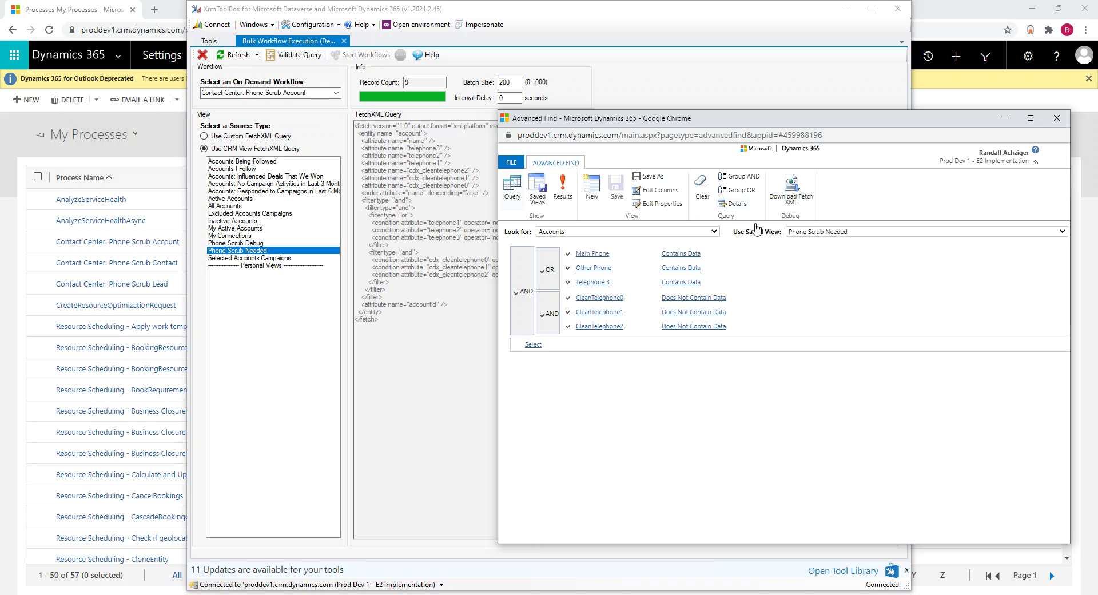
left_click(867, 232)
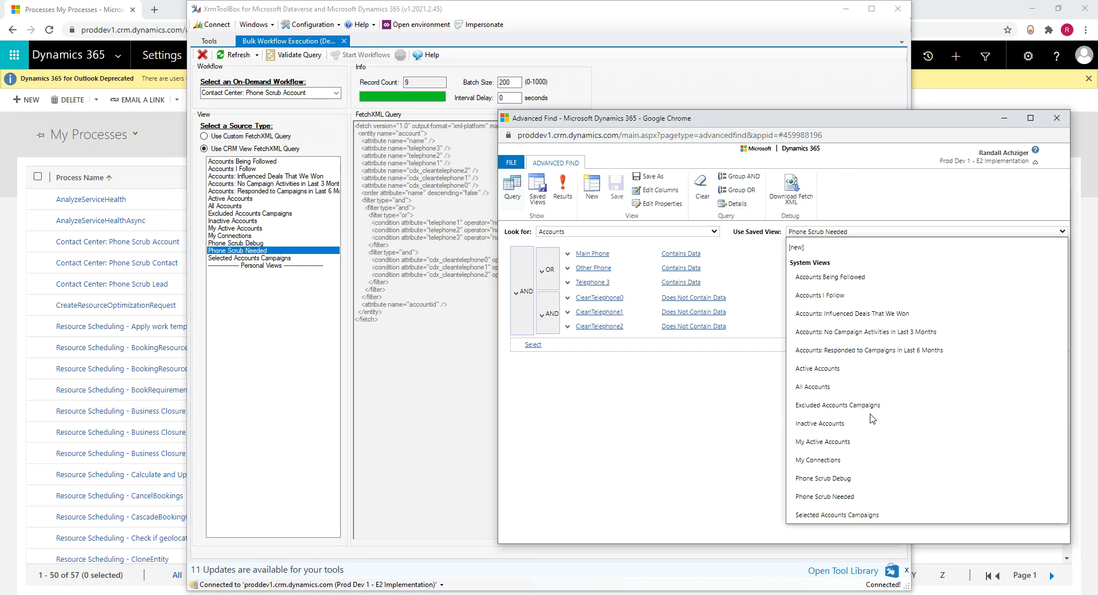
left_click(864, 480)
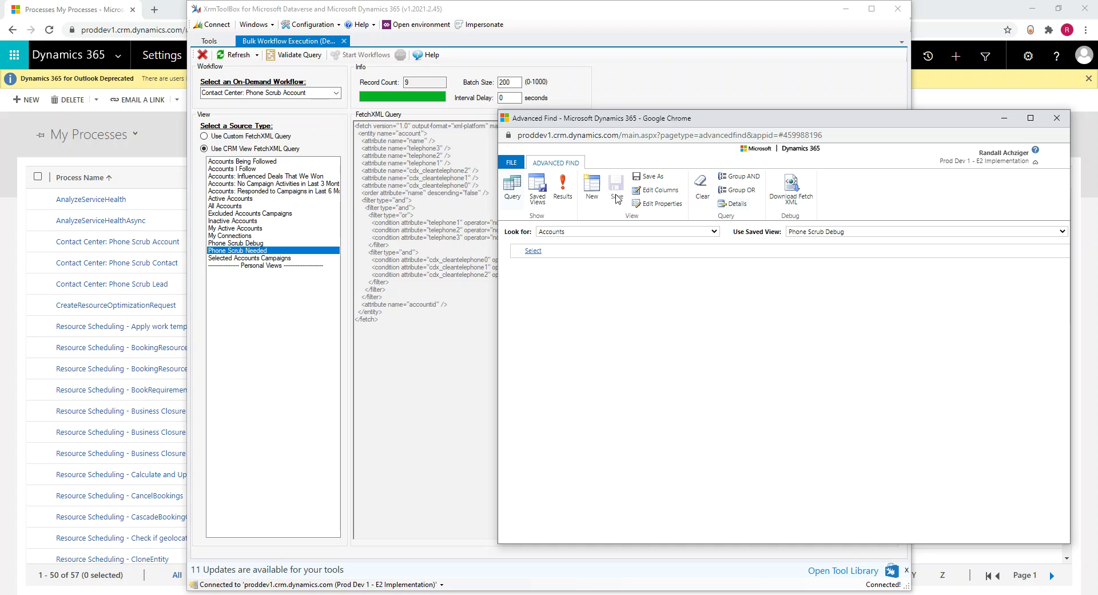
left_click(563, 186)
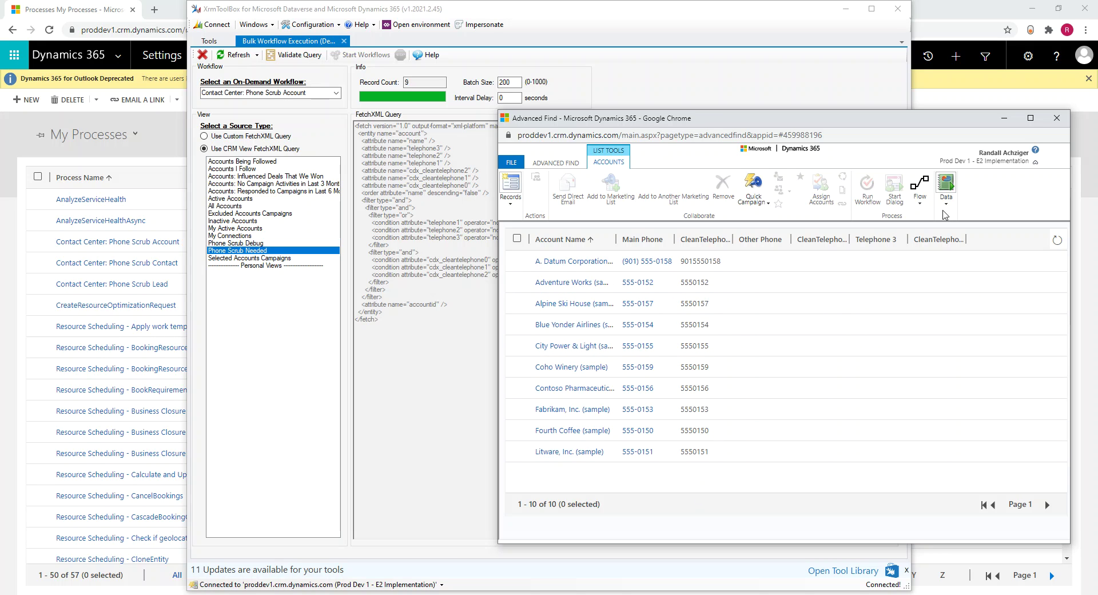
Step: Close the Advanced Find window and exit XrmToolBox
left_click(1057, 118)
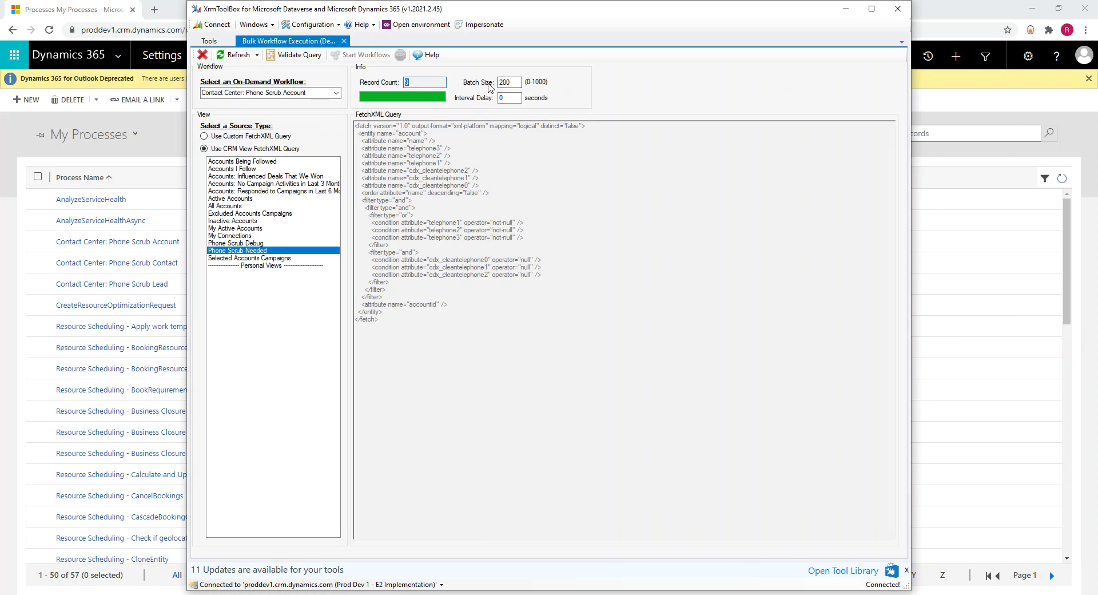
key("Tab")
left_click(898, 9)
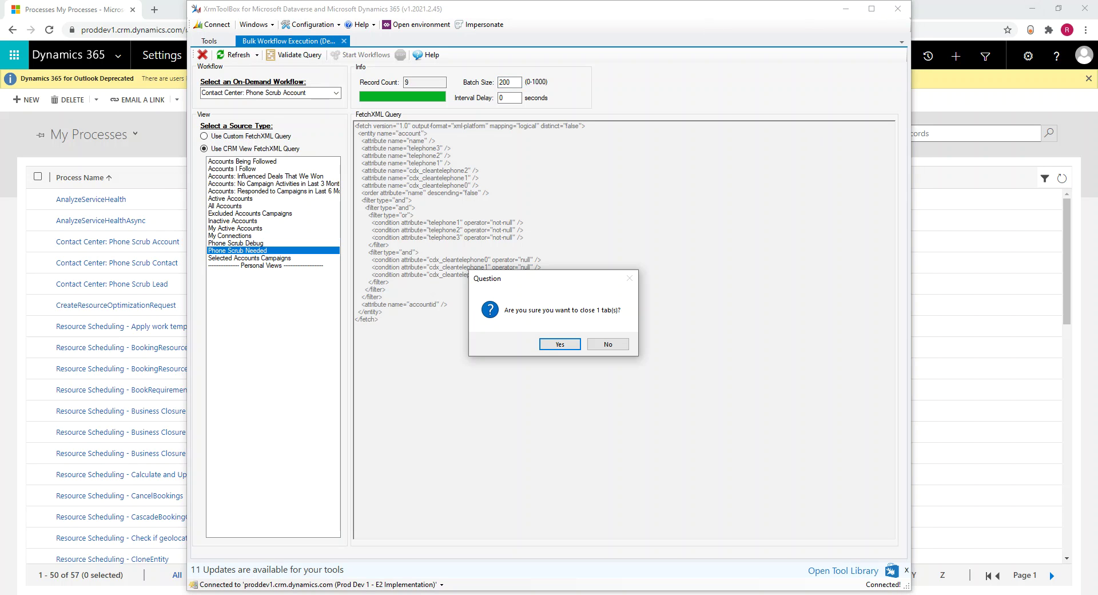